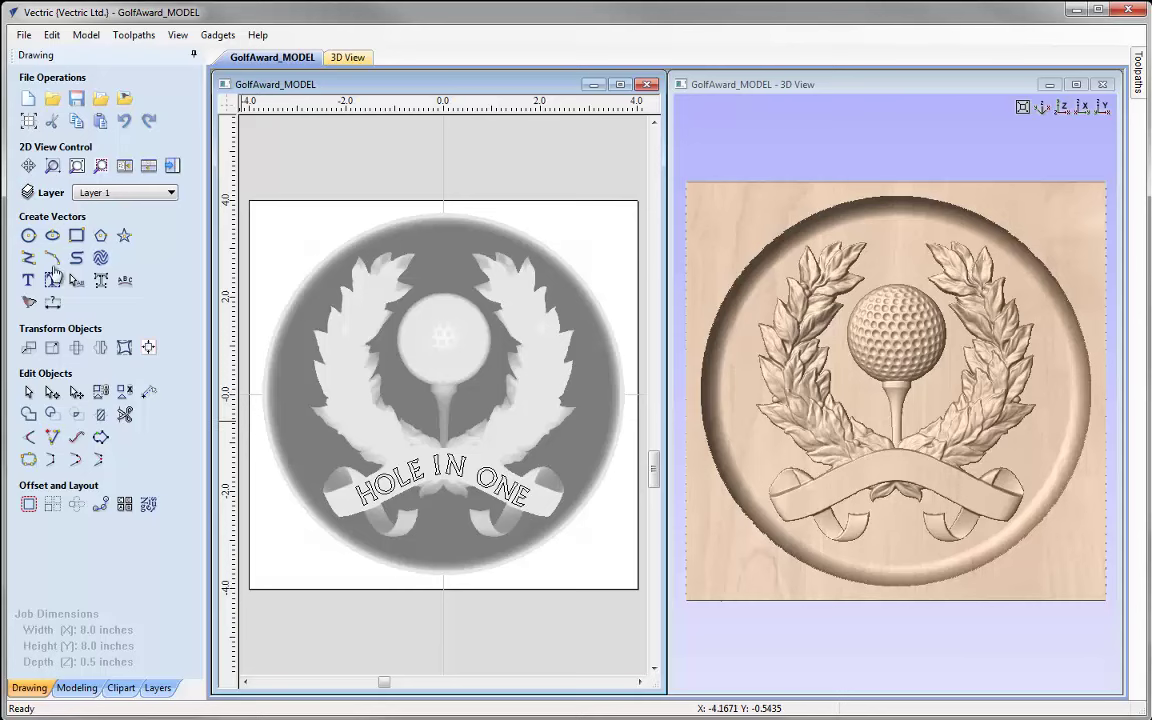
Step: Create a circle with a diameter of 7.5 inches
click(28, 237)
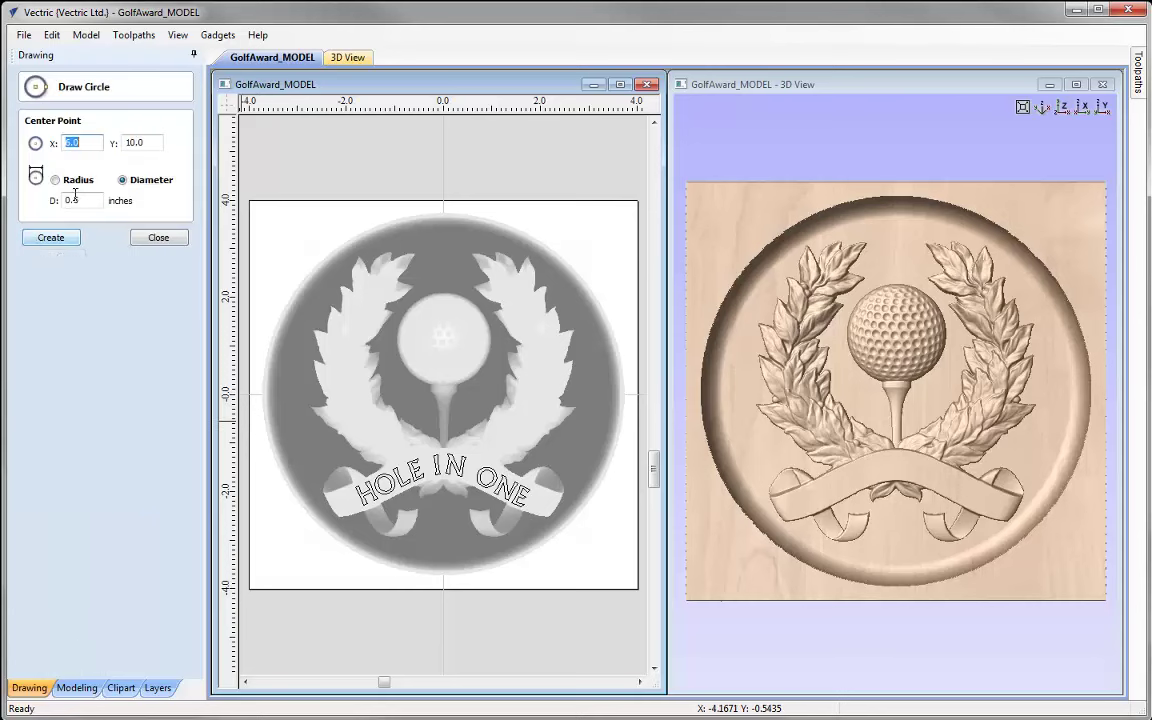
text(7)
click(160, 237)
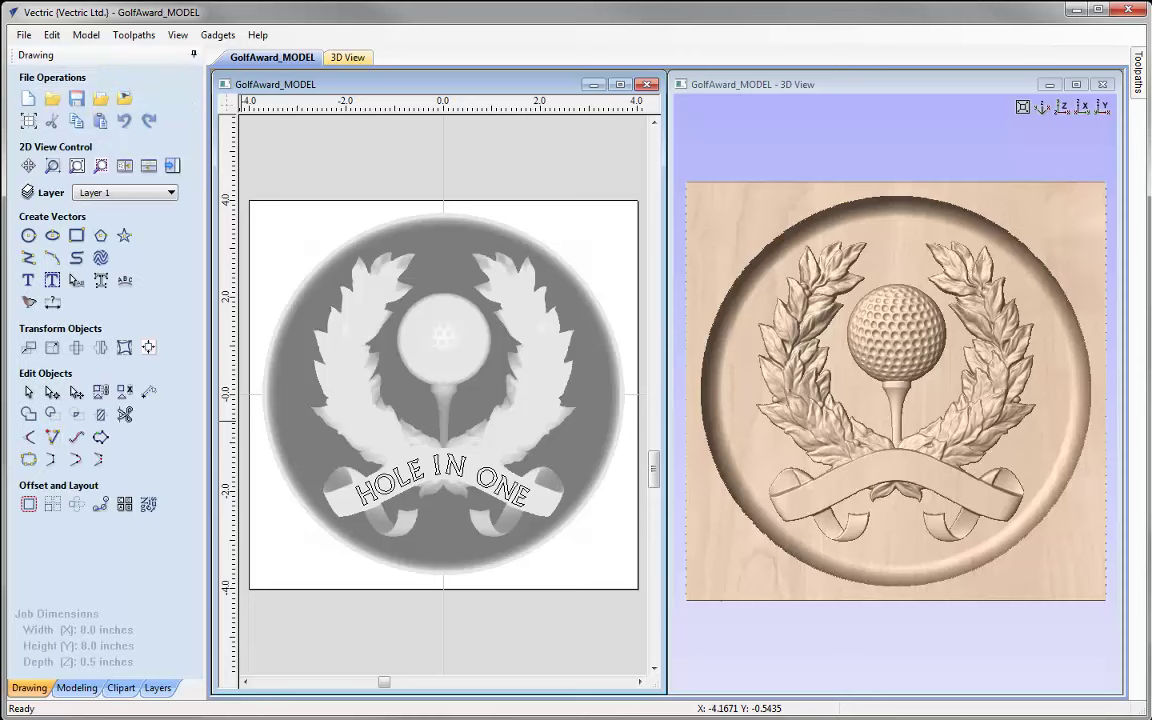
click(28, 235)
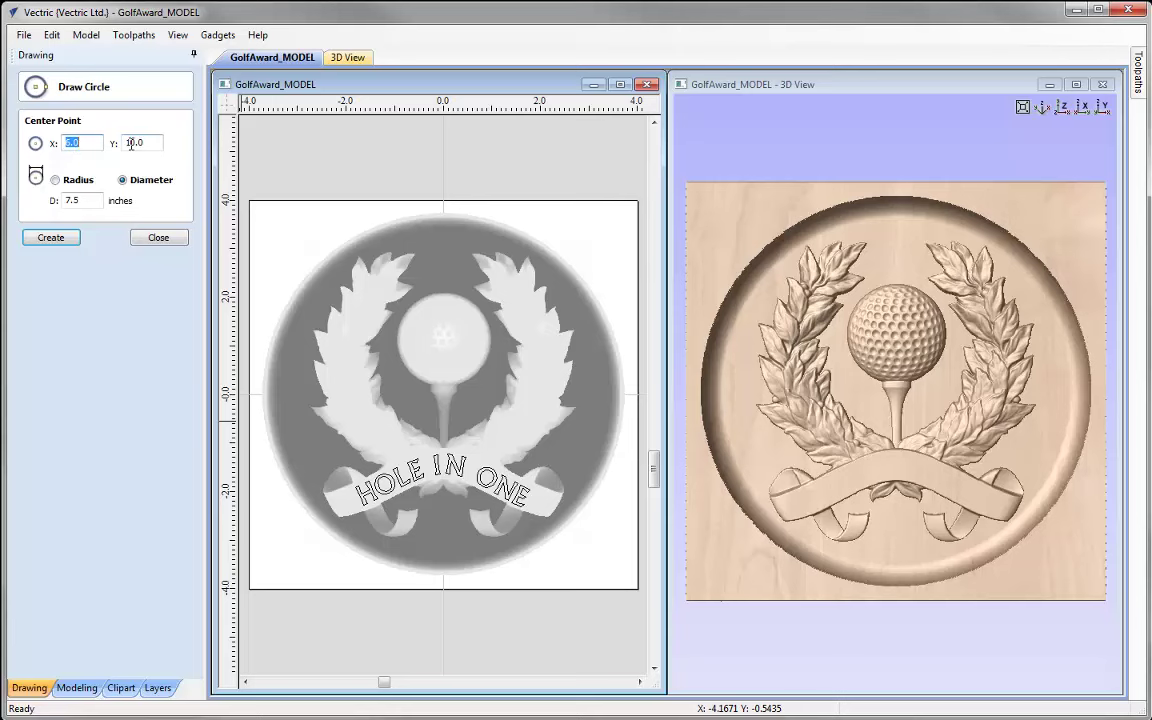
click(158, 237)
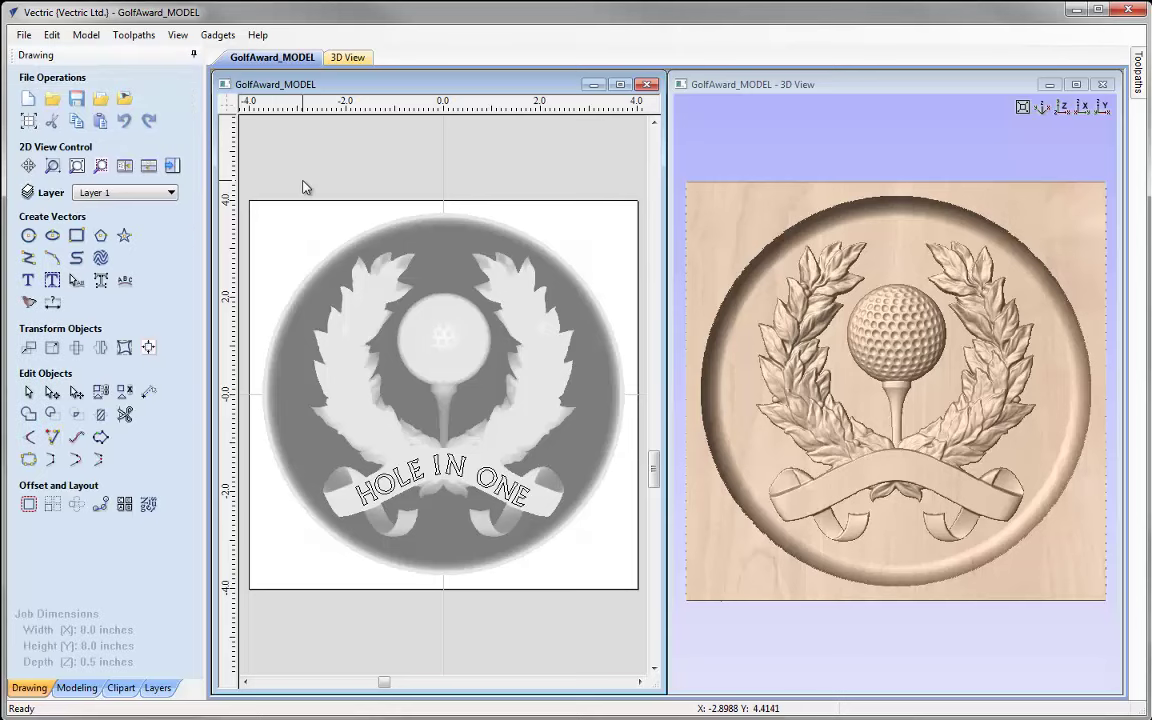
Step: Center the new circle in the material, both horizontally and vertically, around the award design
scroll(305, 187, down, 4)
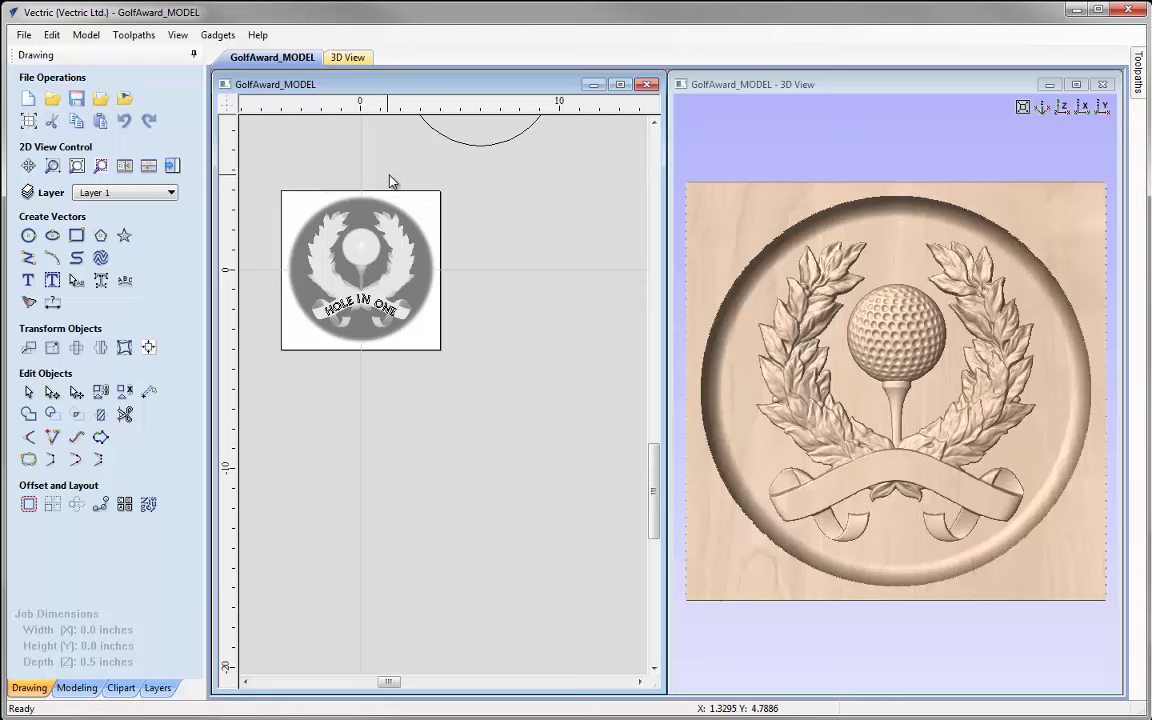
scroll(391, 172, down, 2)
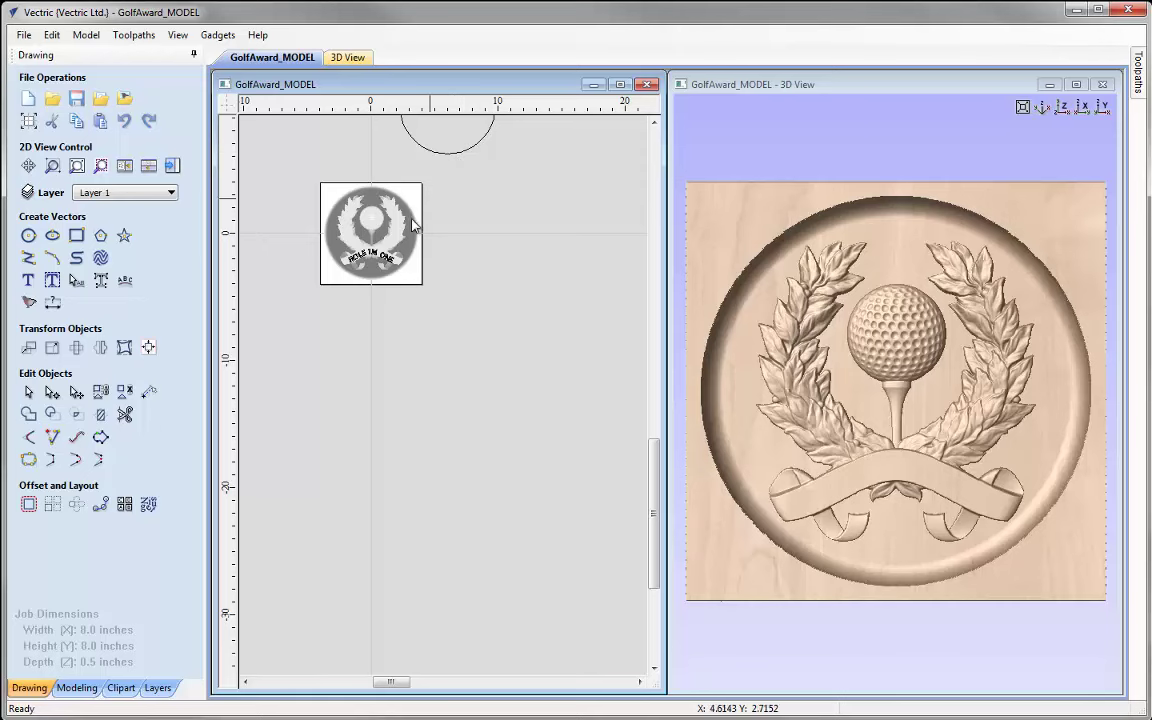
click(443, 157)
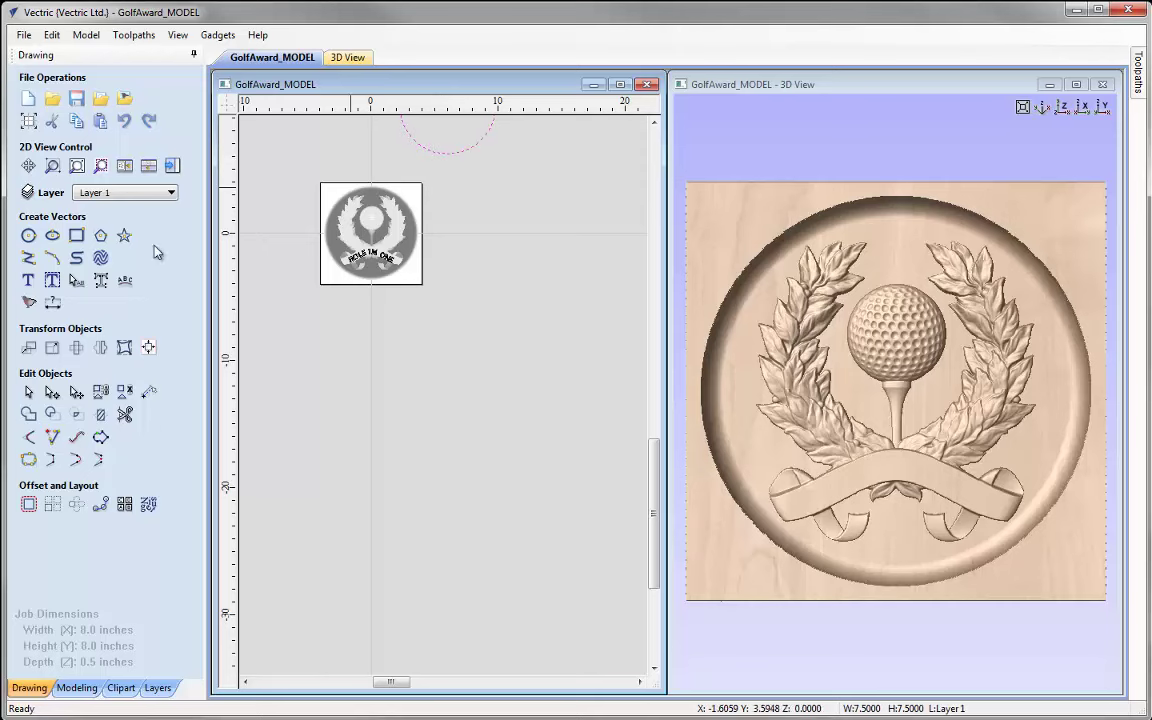
click(148, 348)
click(106, 143)
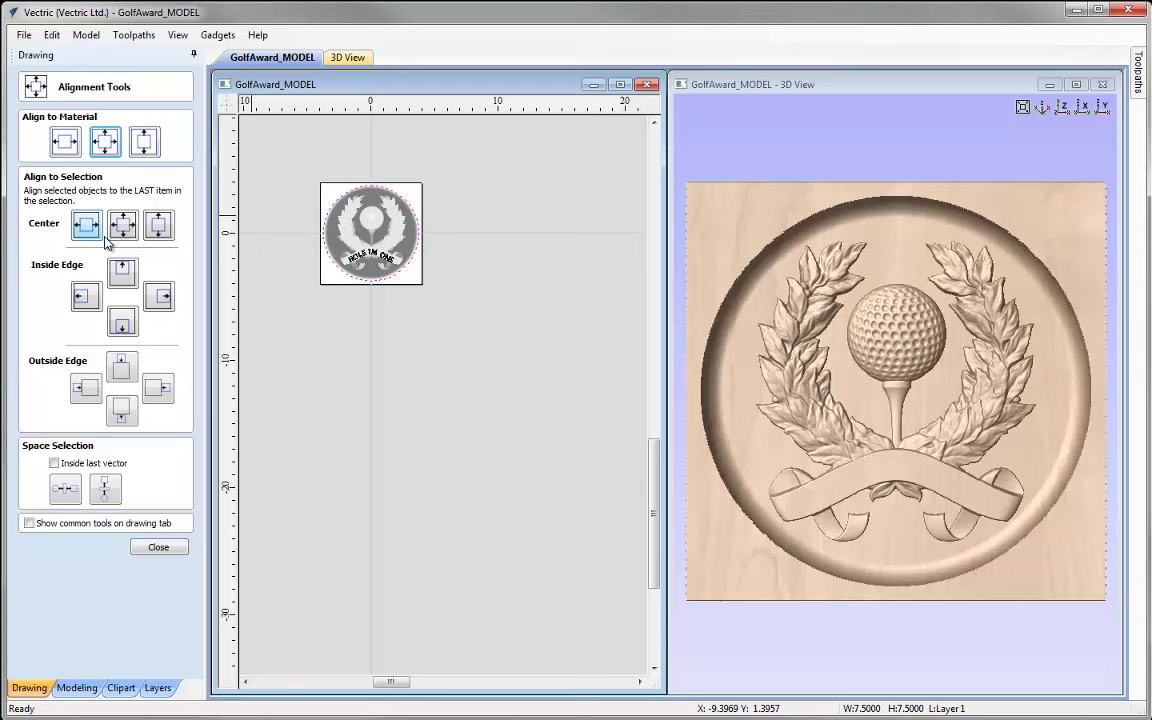
click(159, 548)
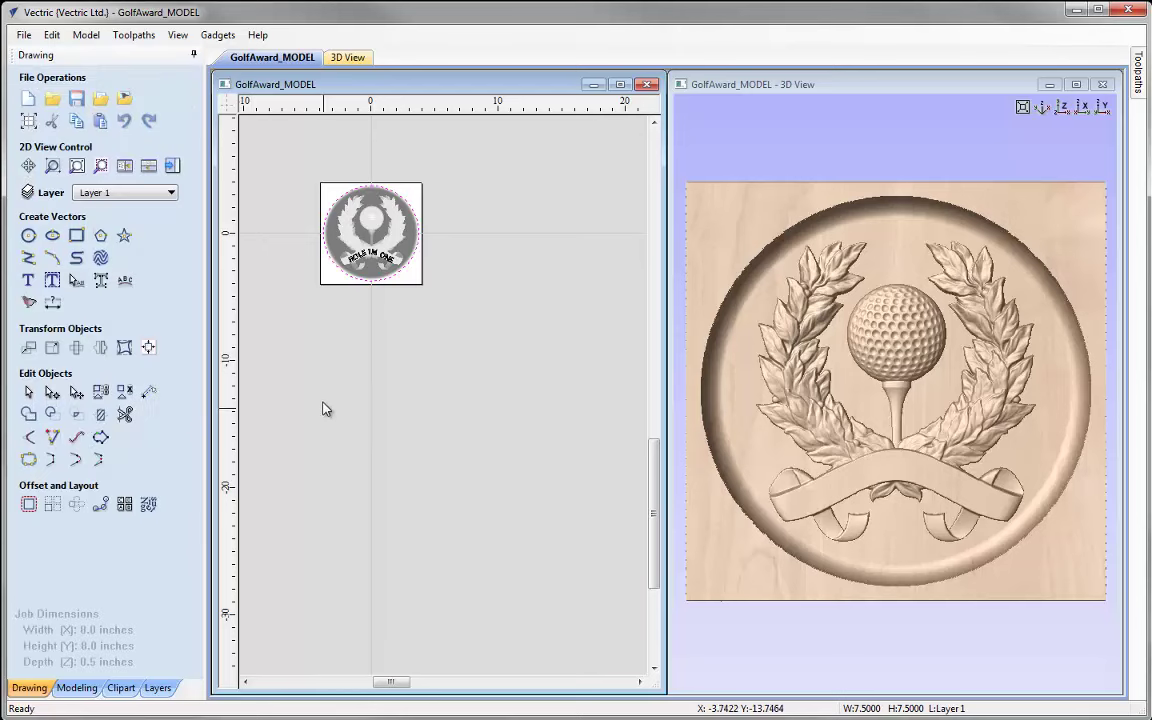
click(77, 167)
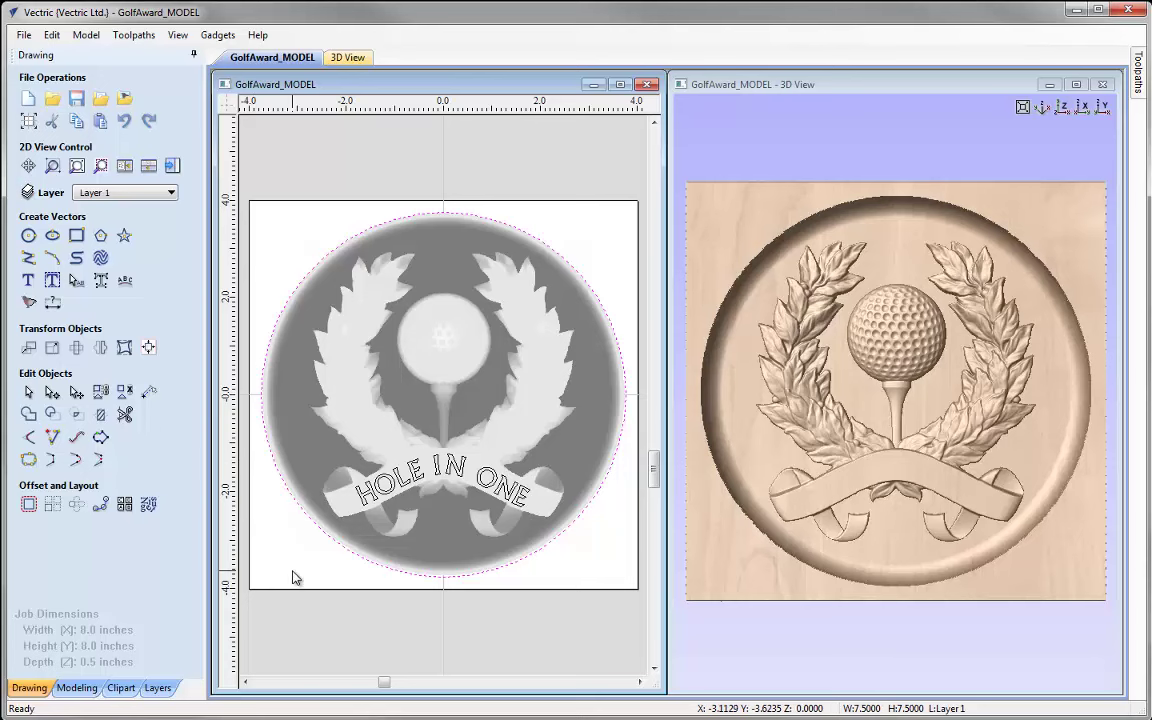
scroll(443, 395, down, 1)
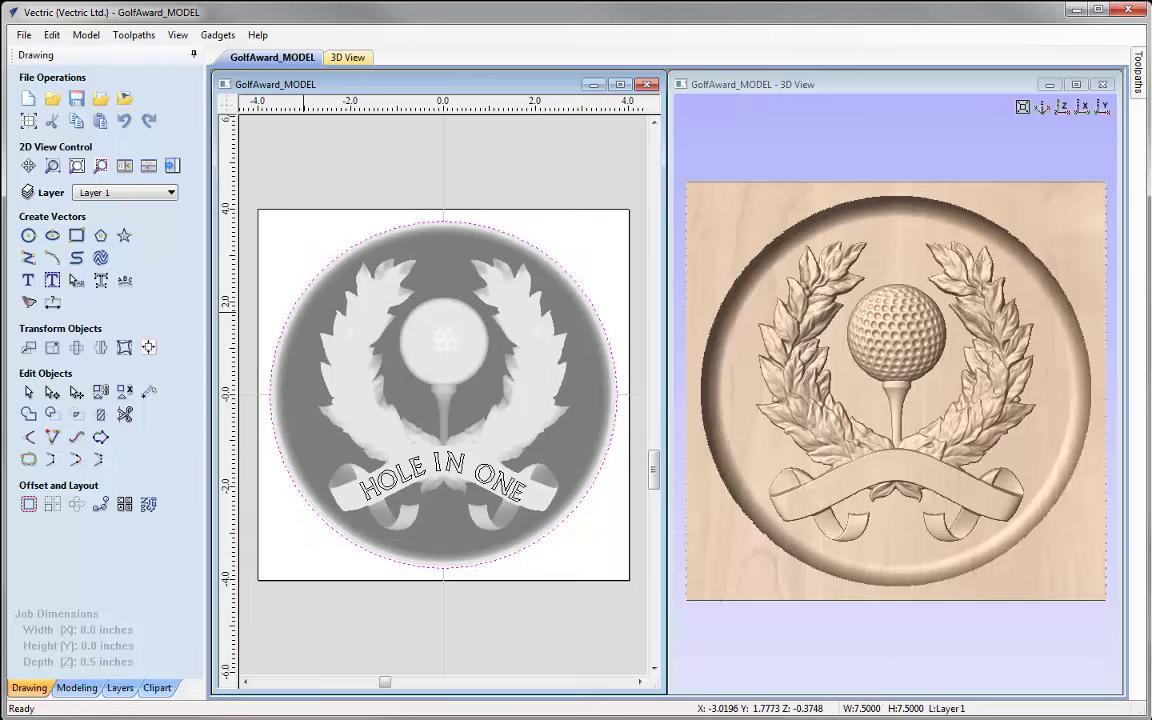
Step: Set up the material with the XY datum at the lower-left corner and the home position Z at 0.5 inches
click(173, 166)
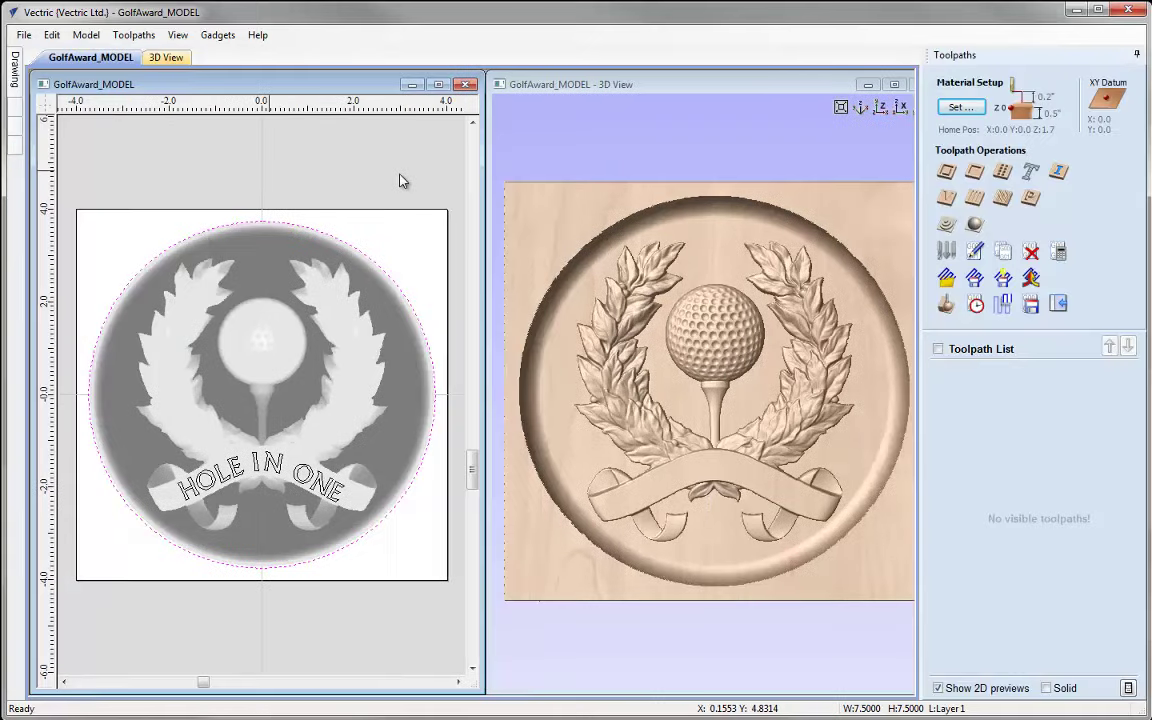
click(960, 108)
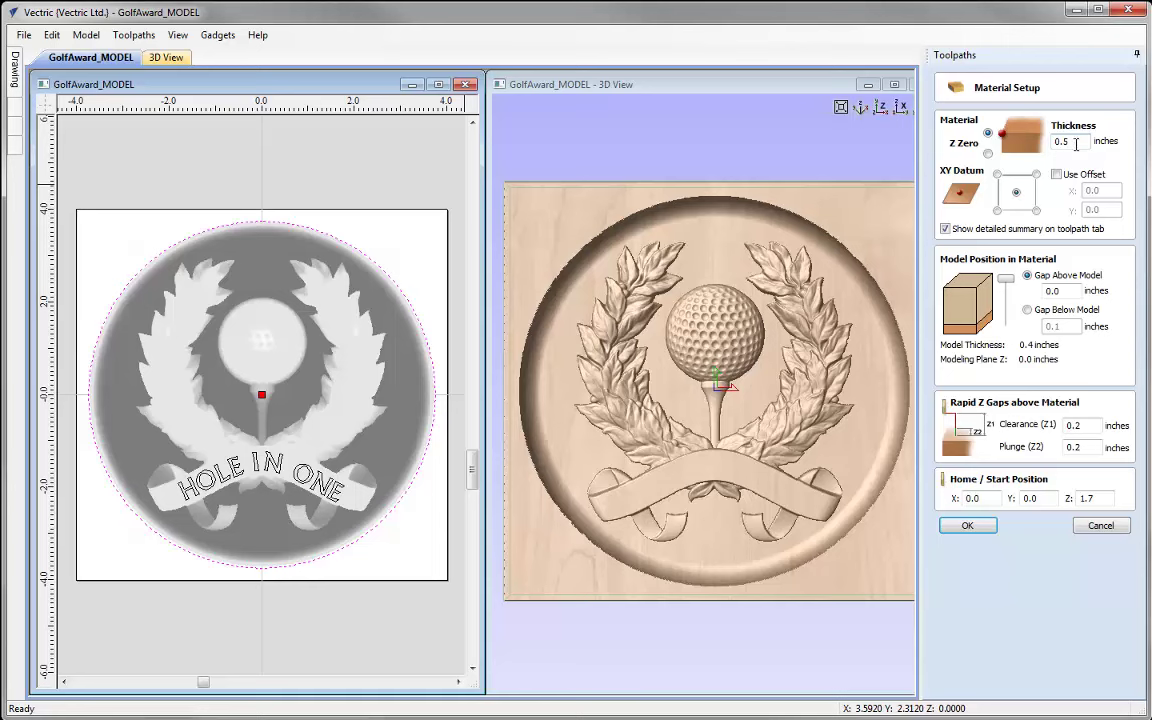
click(997, 212)
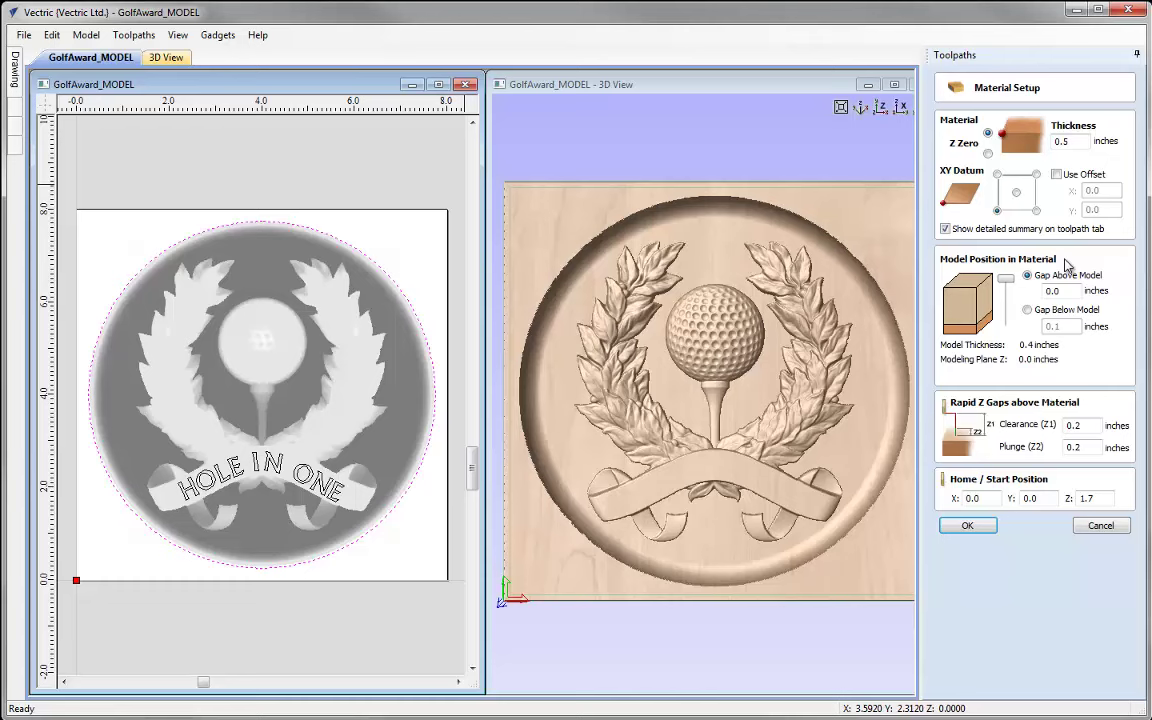
click(1006, 284)
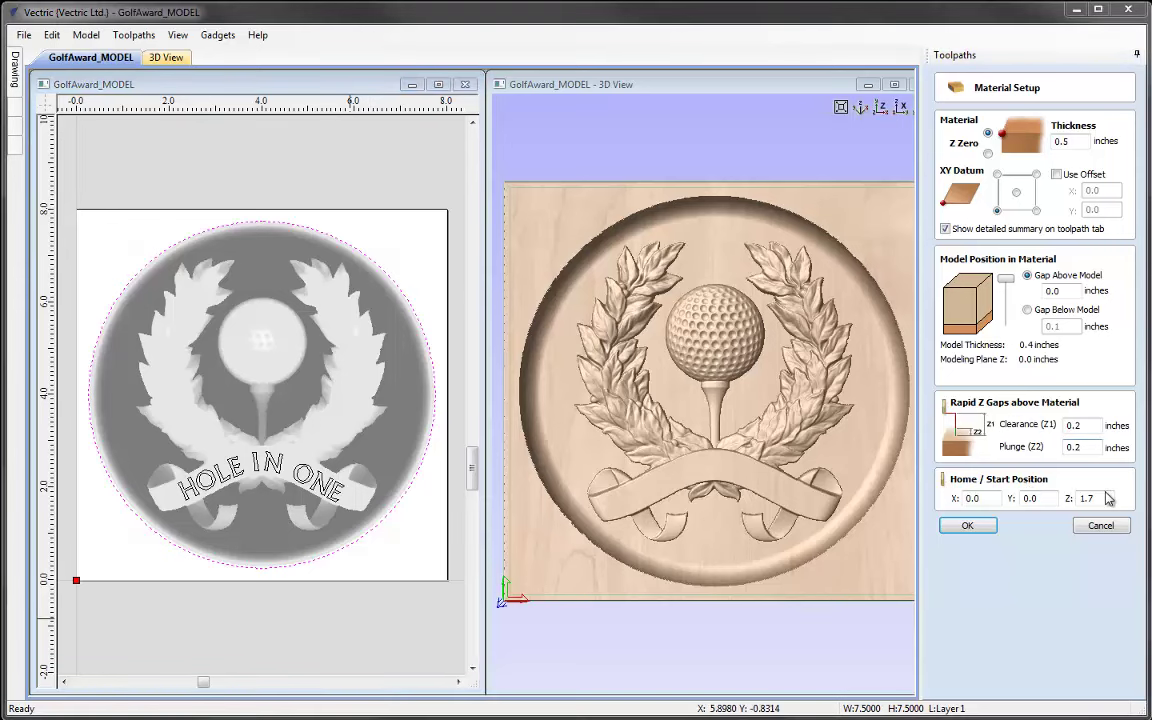
key(Tab)
text(0.5)
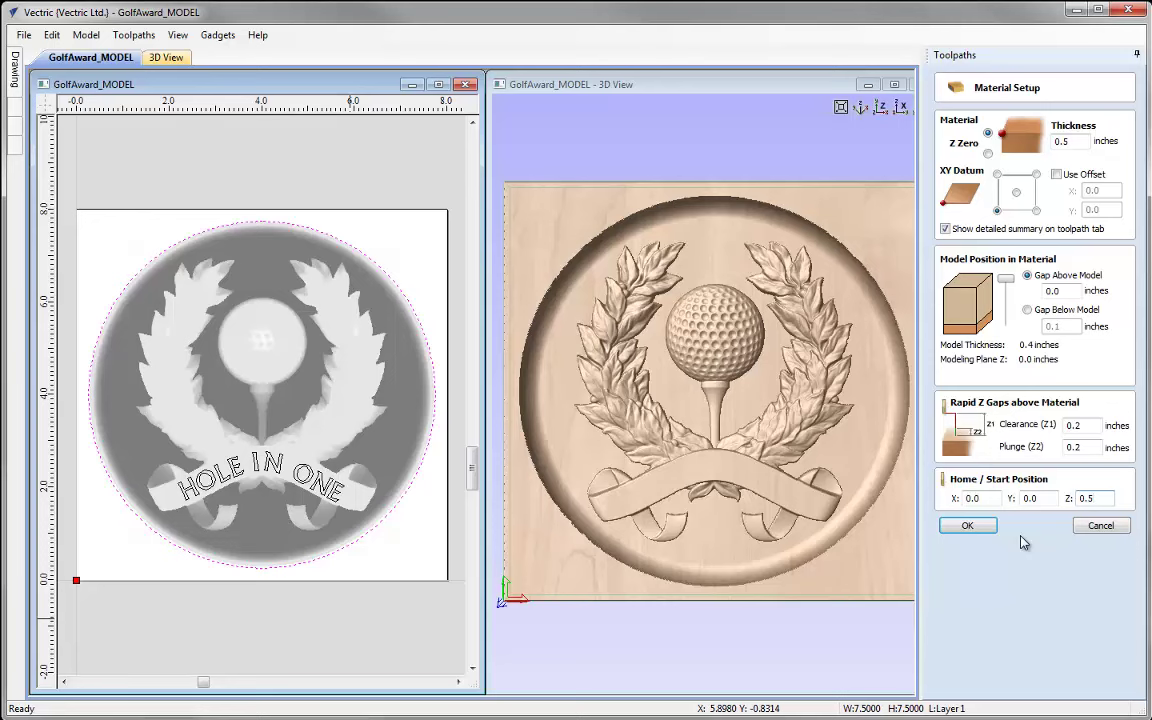
click(968, 527)
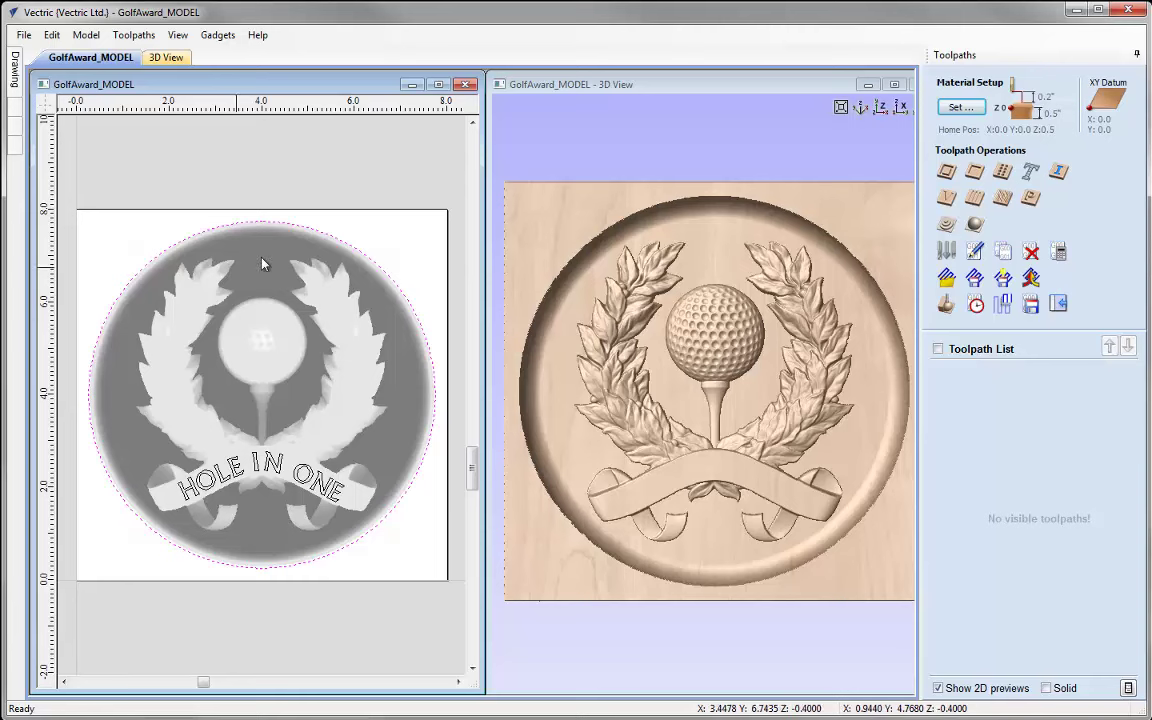
Step: Start a rough machining toolpath using the imperial End Mill (0.25 inch) and accept its cutting parameters
click(945, 236)
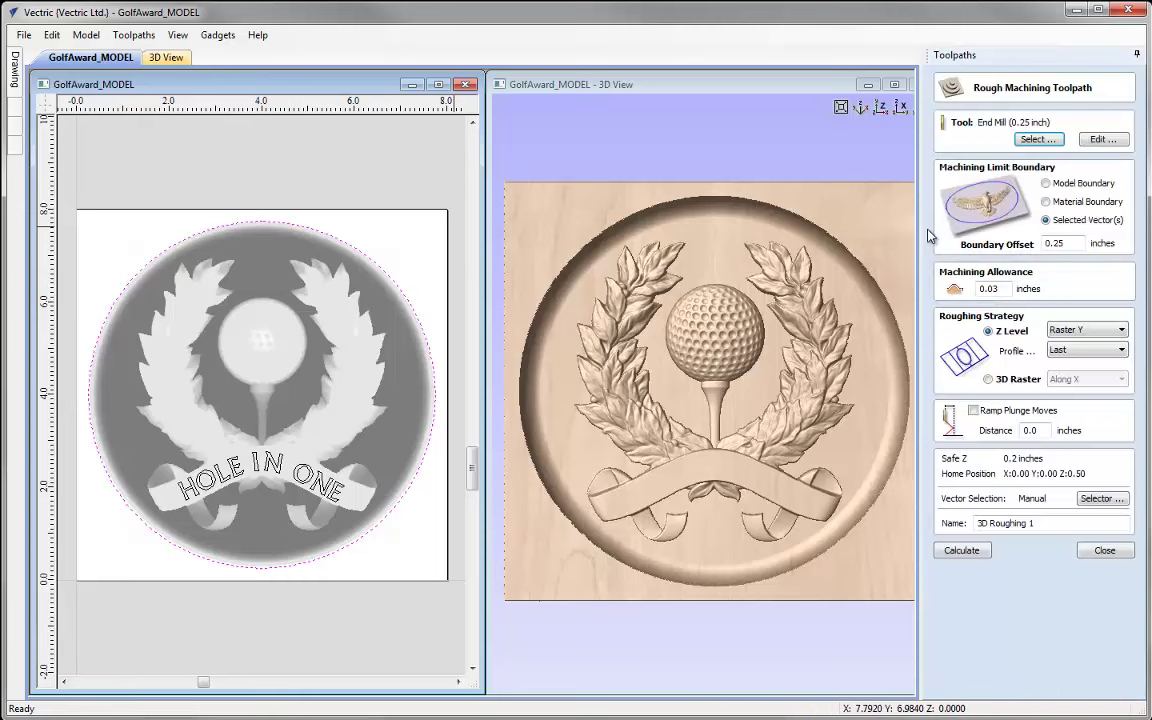
click(1040, 140)
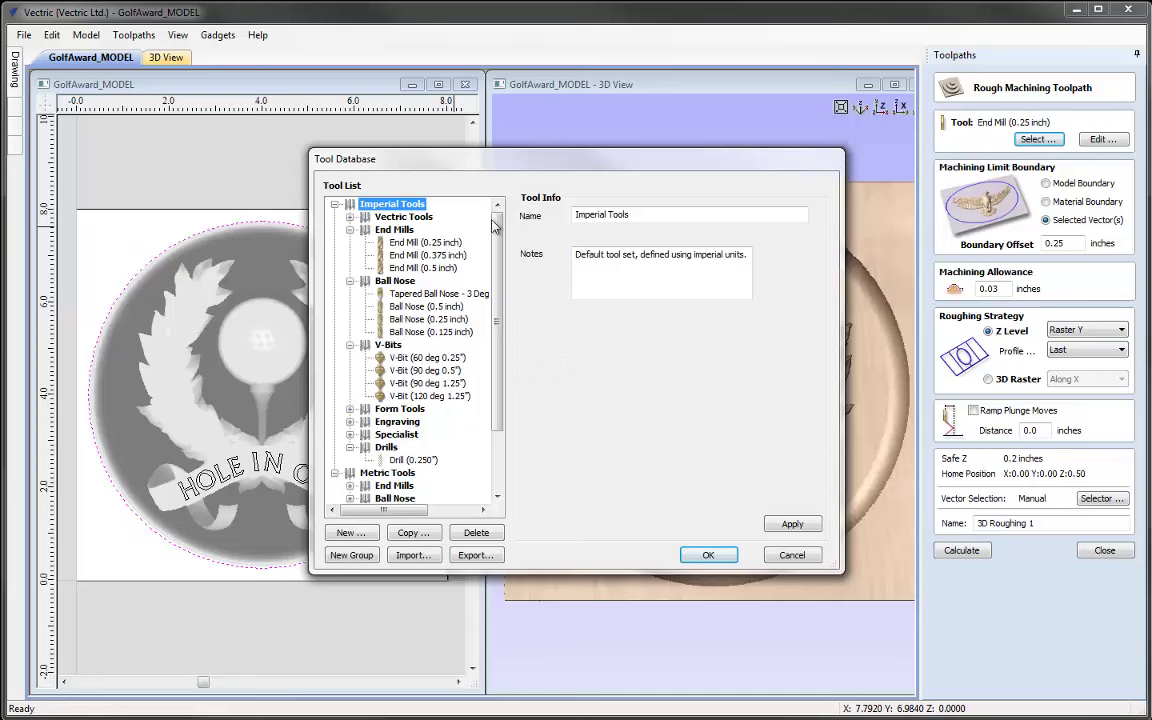
click(412, 242)
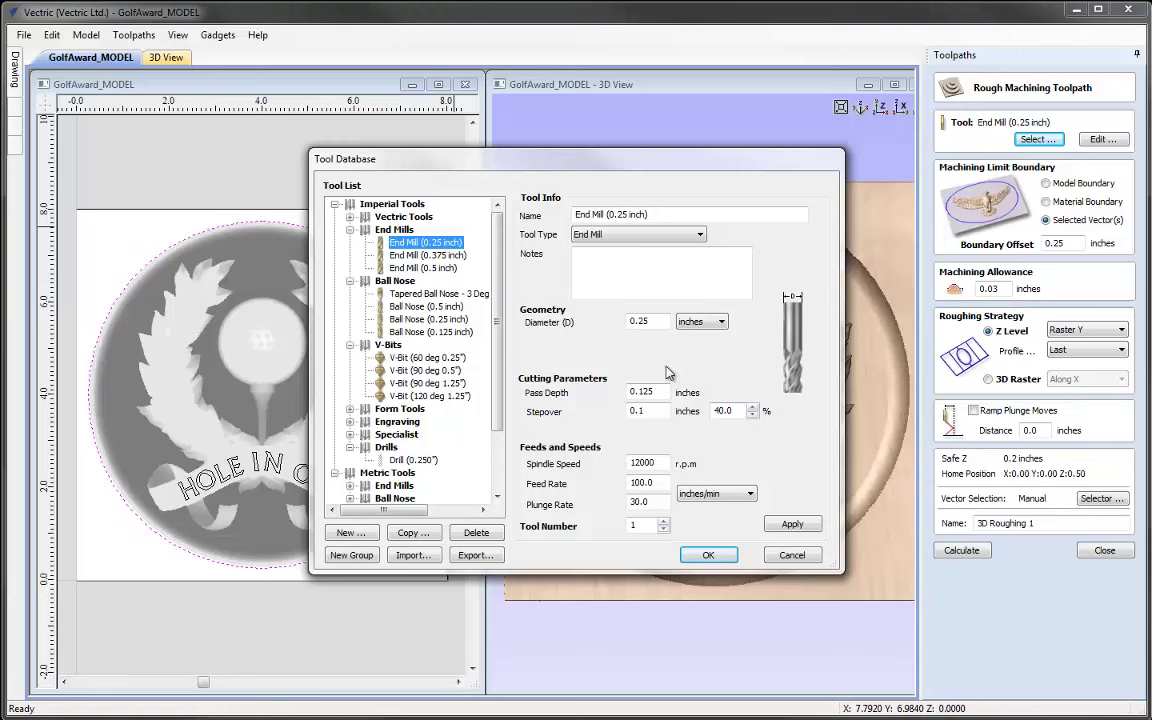
click(708, 556)
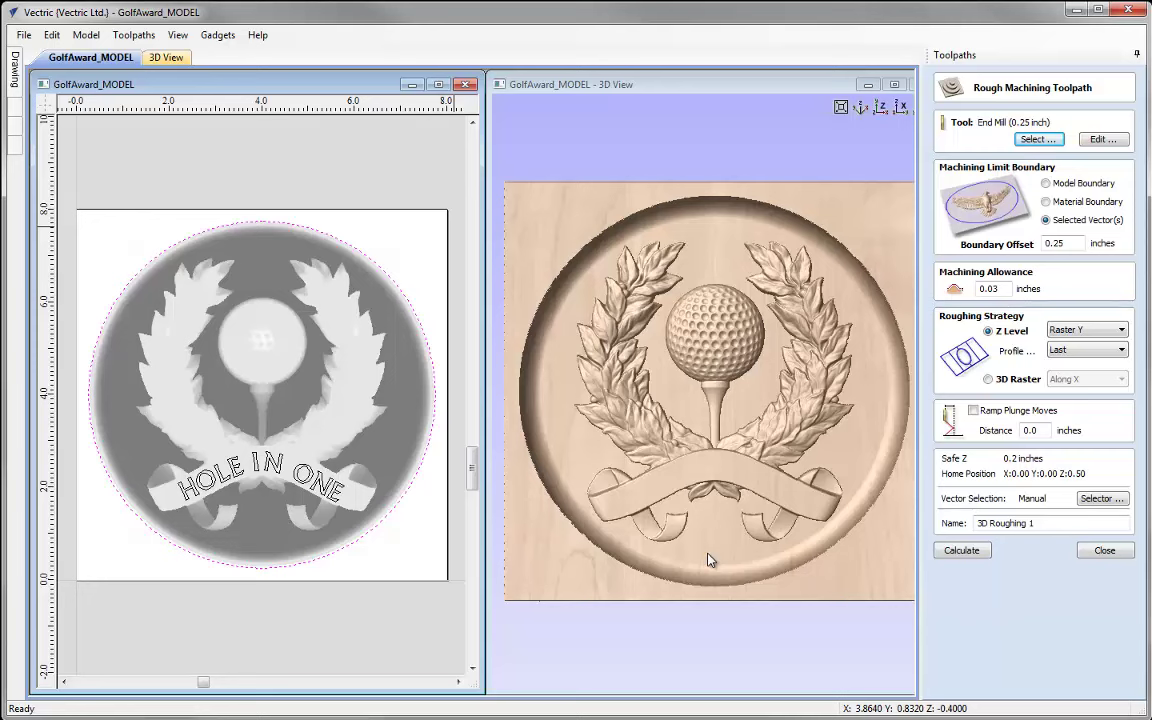
click(1105, 139)
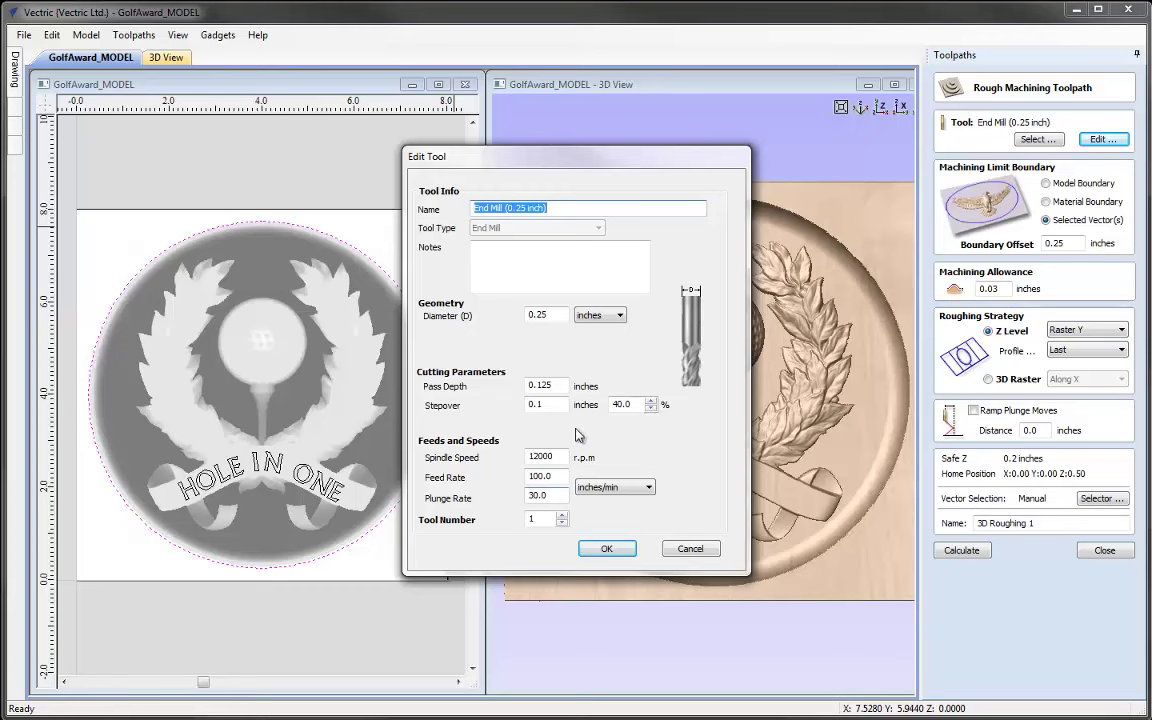
click(609, 550)
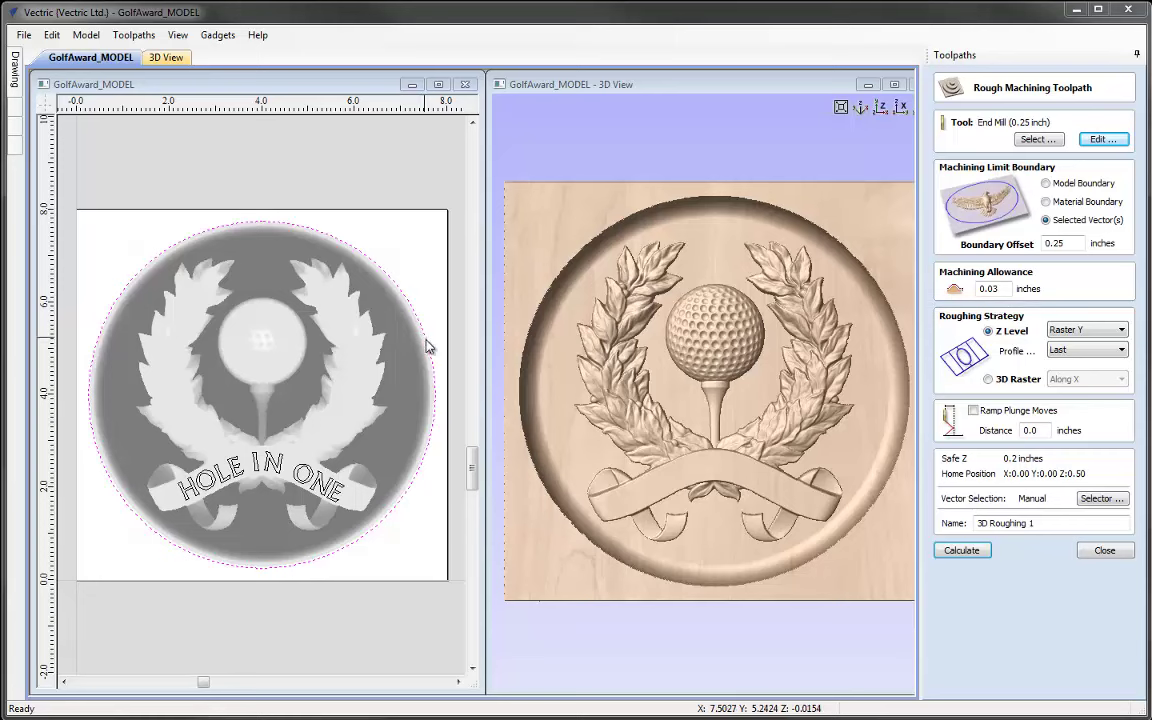
Step: Set the Z Level roughing strategy to Raster X, name the toolpath "3D Roughing 0.25EM" and calculate it
double_click(1055, 243)
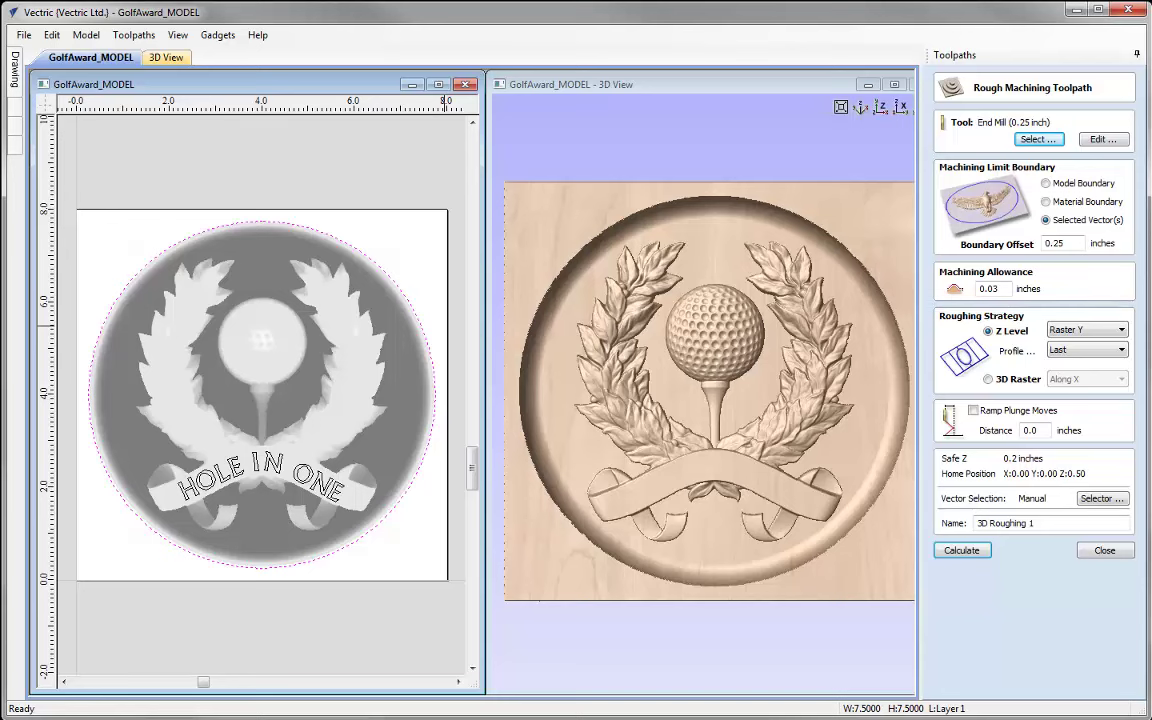
click(897, 278)
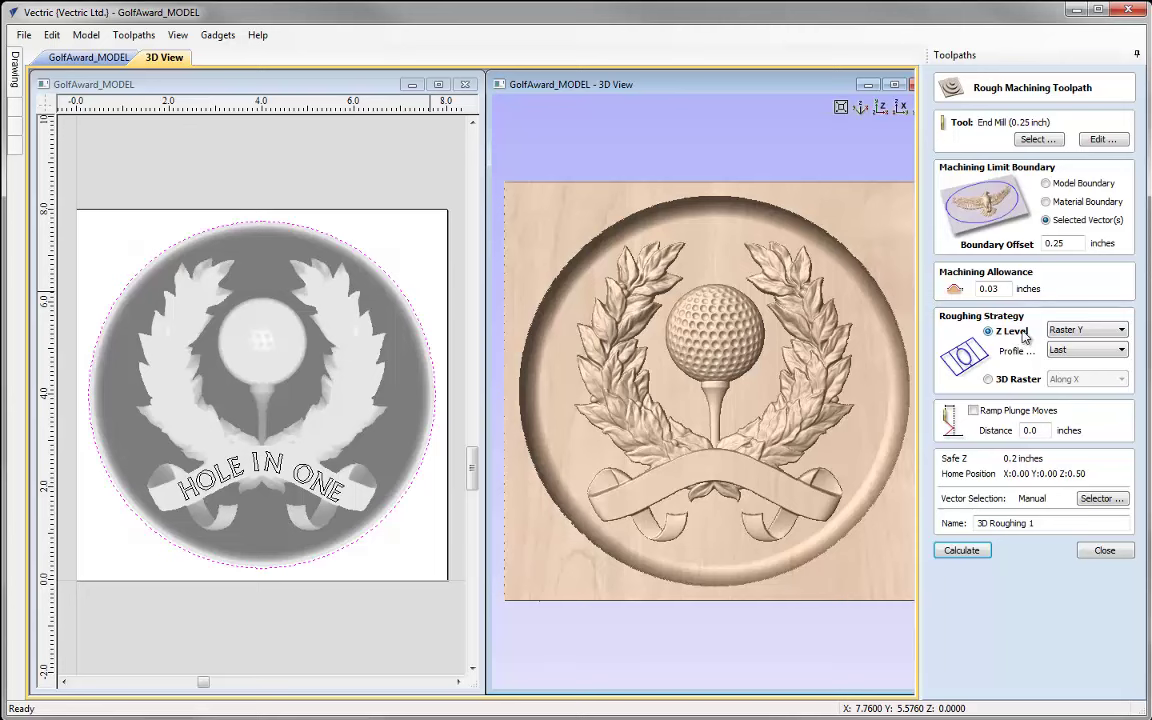
click(1080, 330)
click(1048, 345)
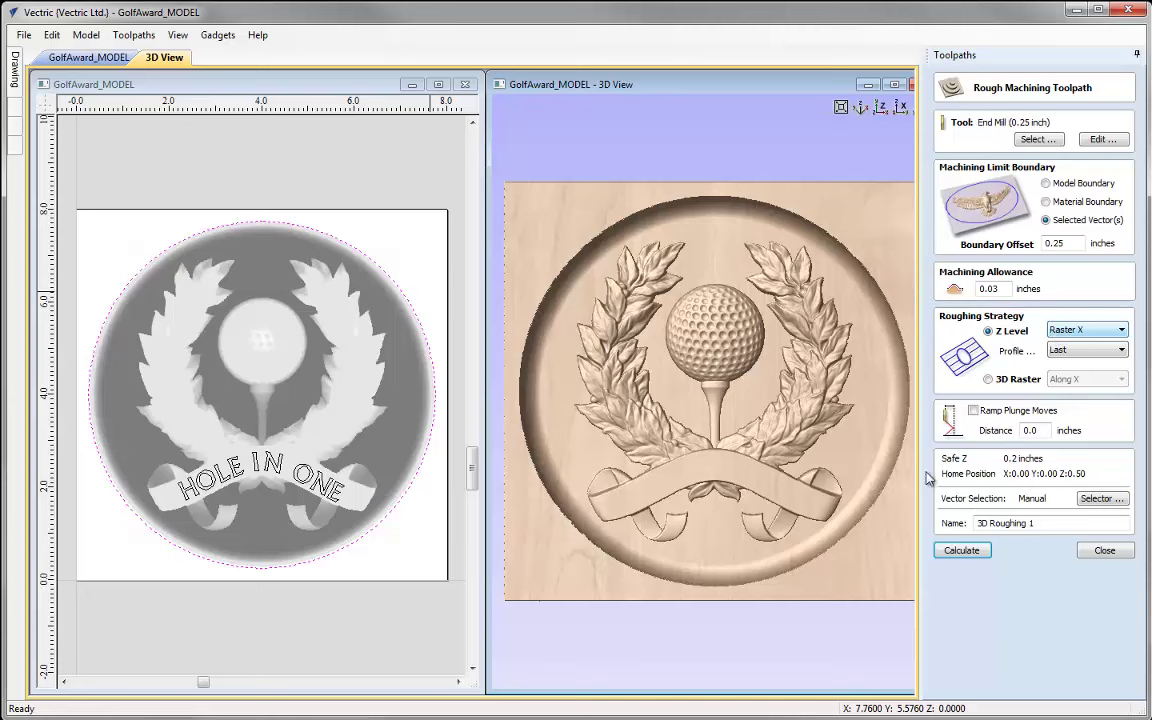
click(1045, 522)
text(0.25EM)
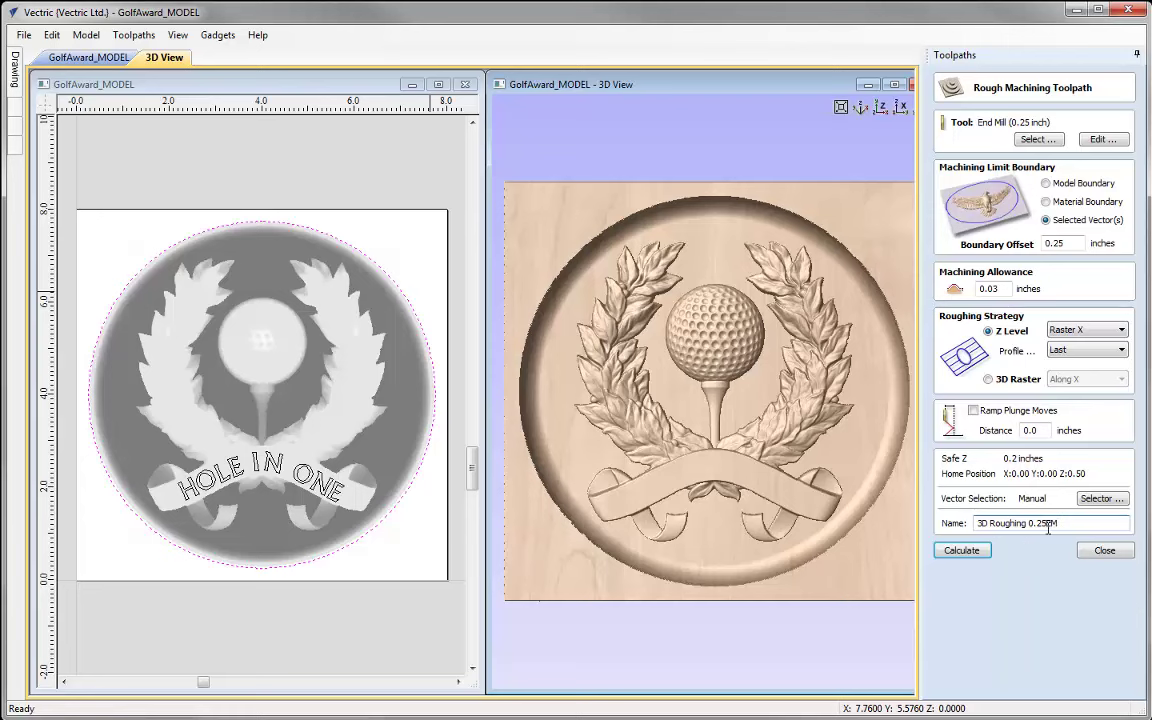
click(969, 558)
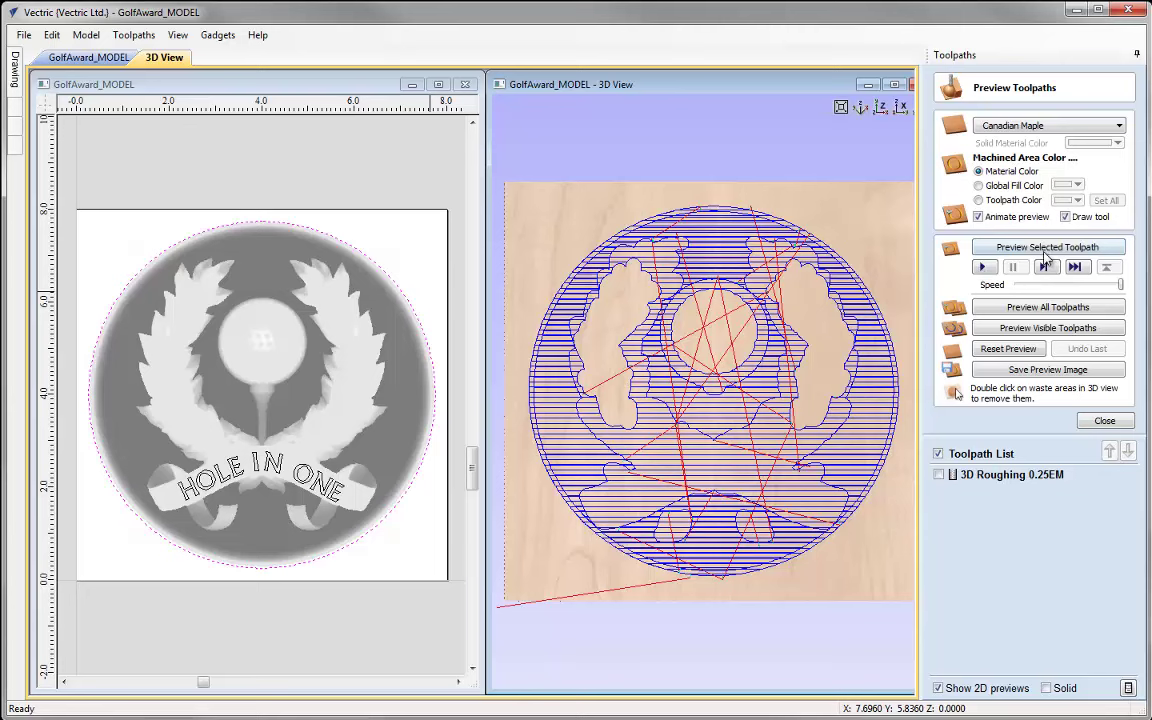
Step: Preview the roughing toolpath in the 3D view, inspect the simulated cut and return to the model seen from above
click(1104, 250)
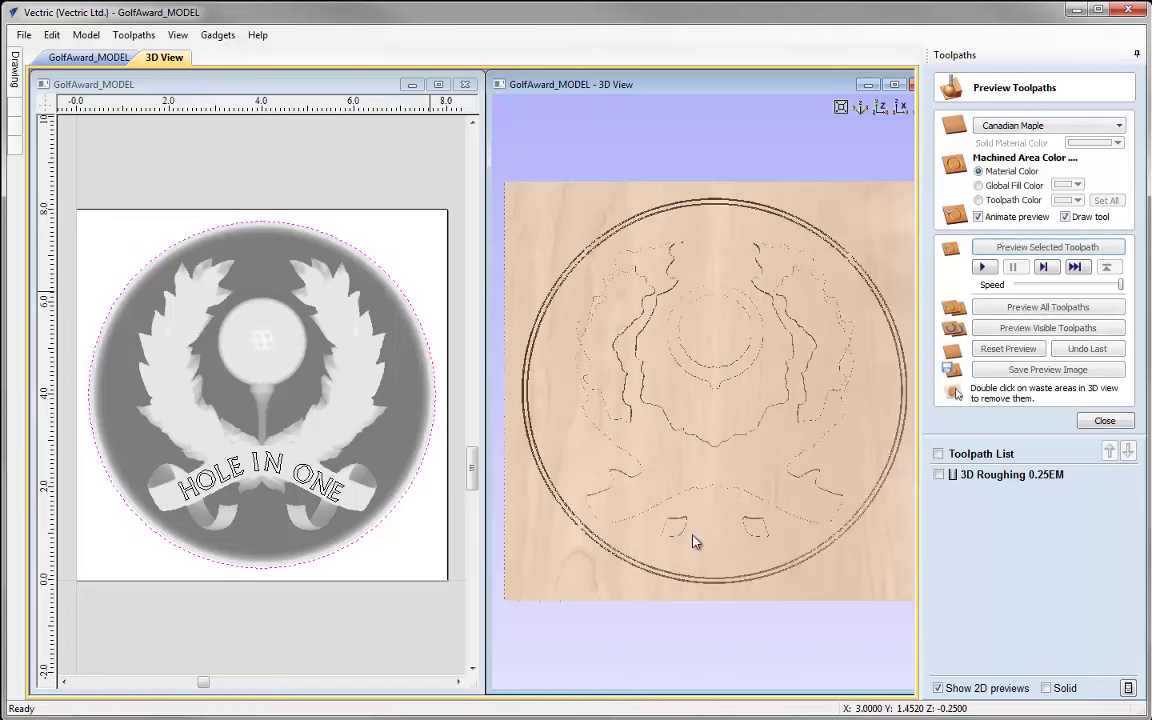
drag(774, 620, 690, 398)
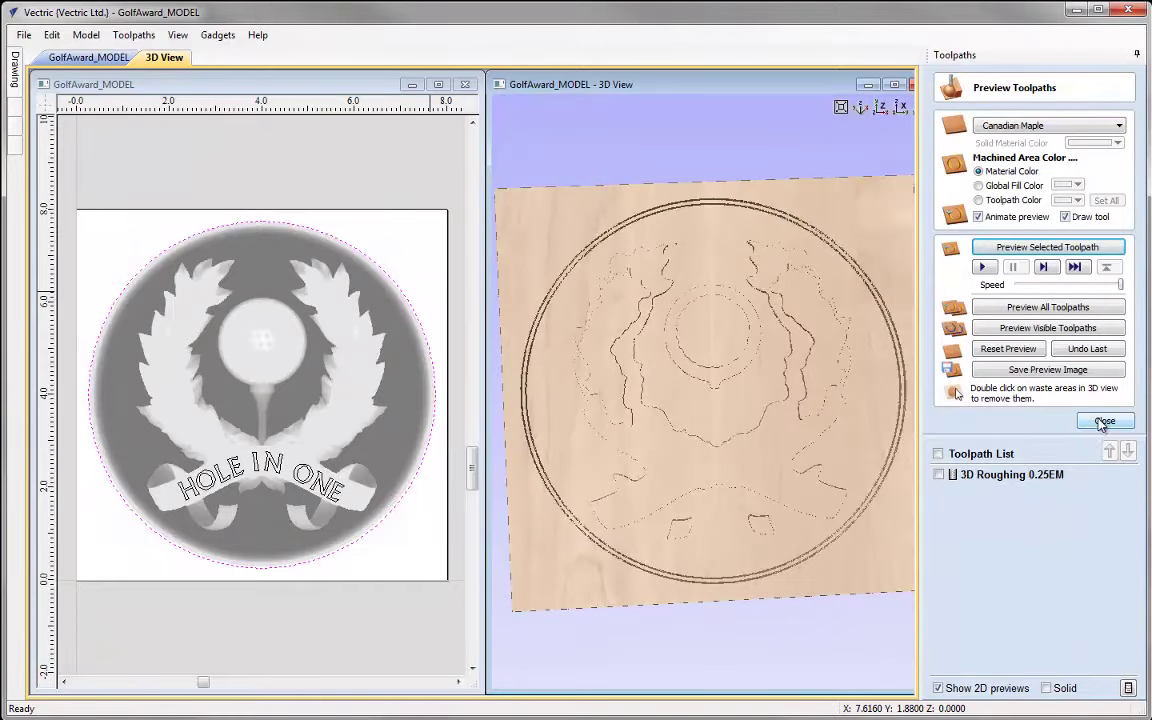
click(1104, 421)
click(880, 110)
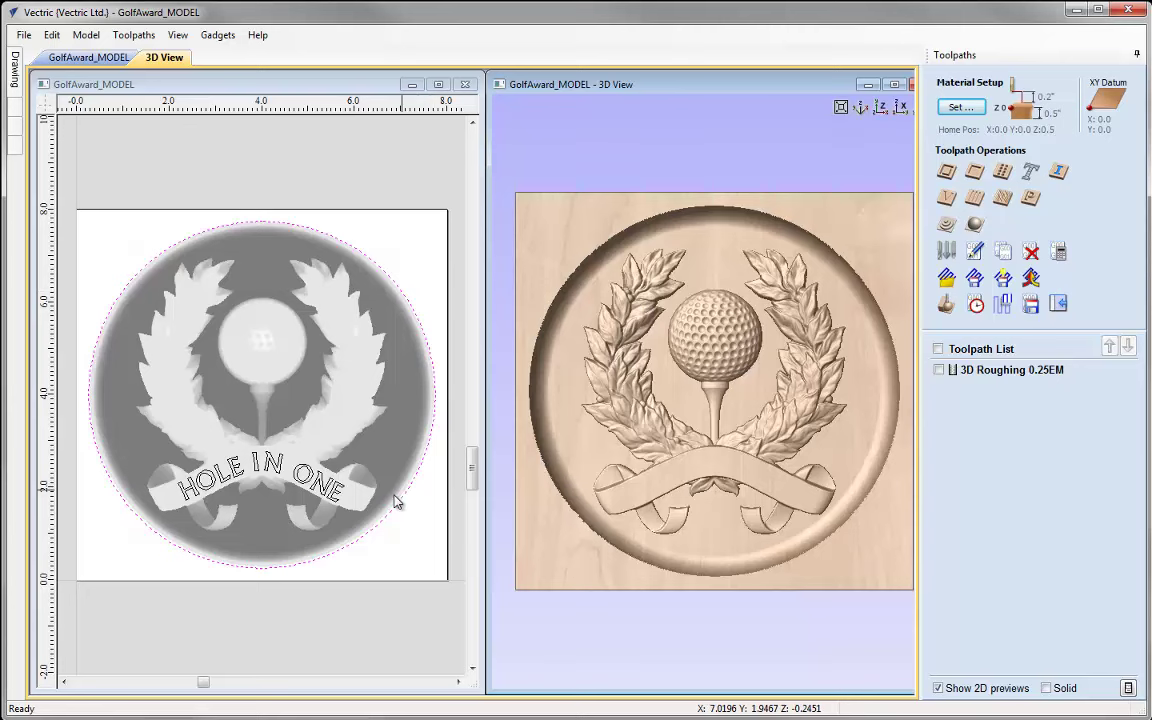
Step: Start a finish machining toolpath and set the Ball Nose (0.125 inch) tool to 8% stepover and a 100 inches/min feed rate
click(975, 226)
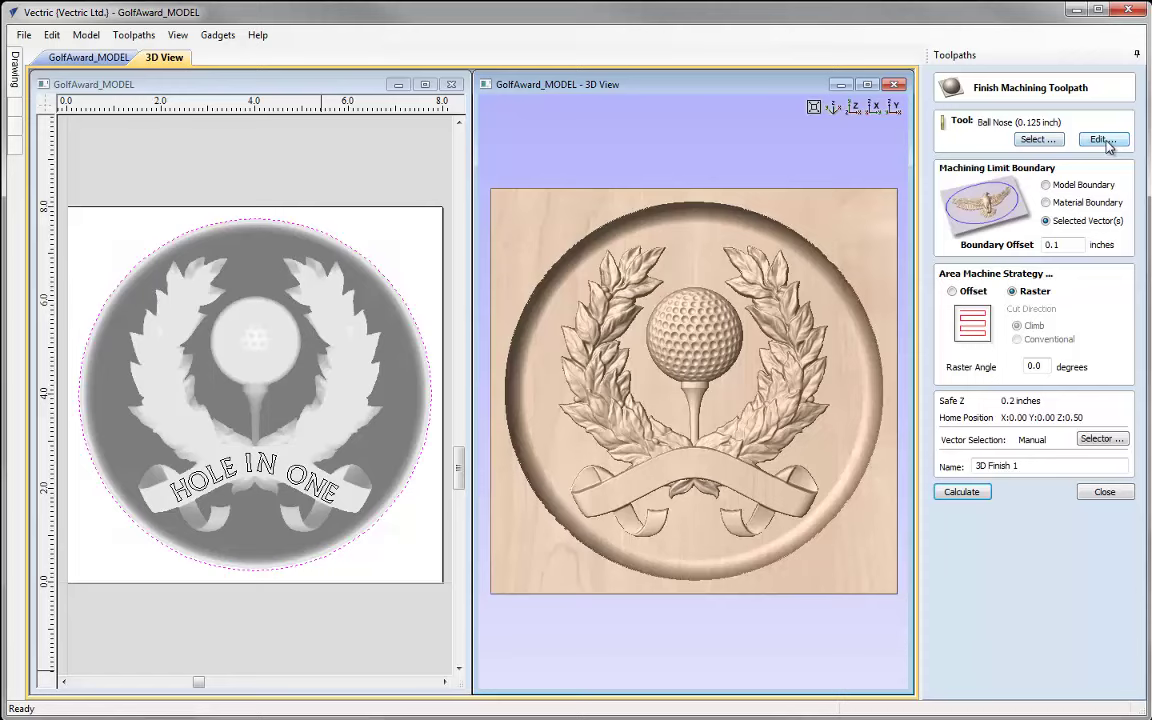
click(1104, 140)
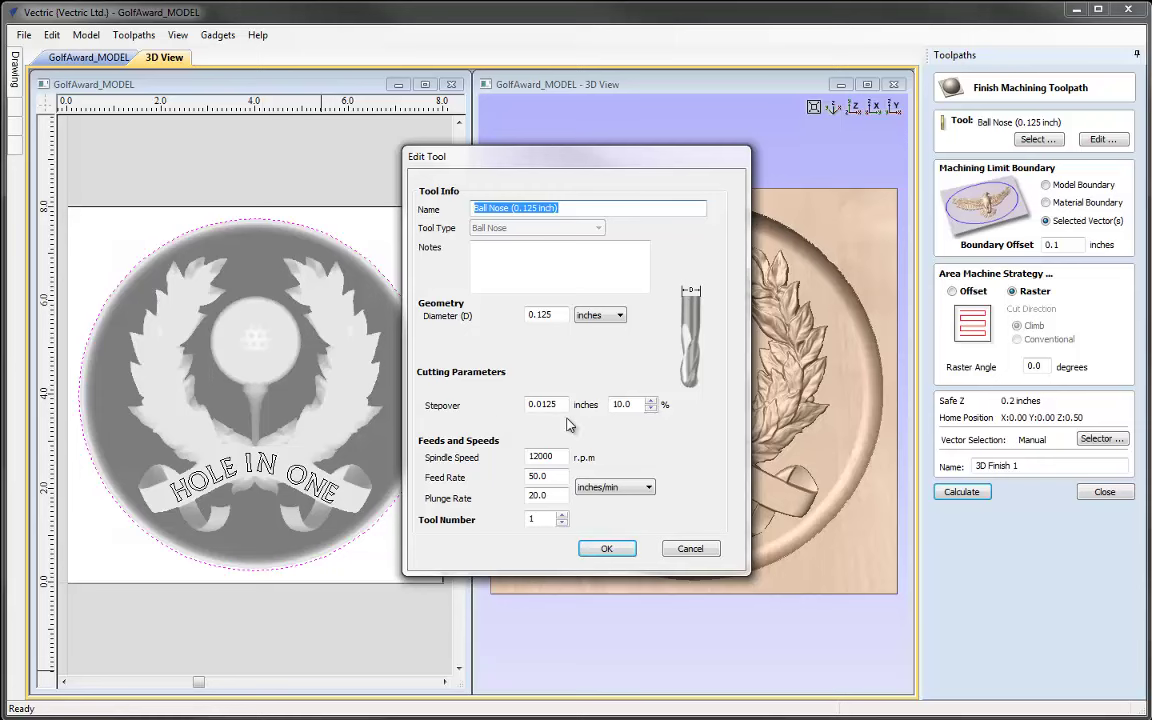
click(651, 408)
click(651, 408)
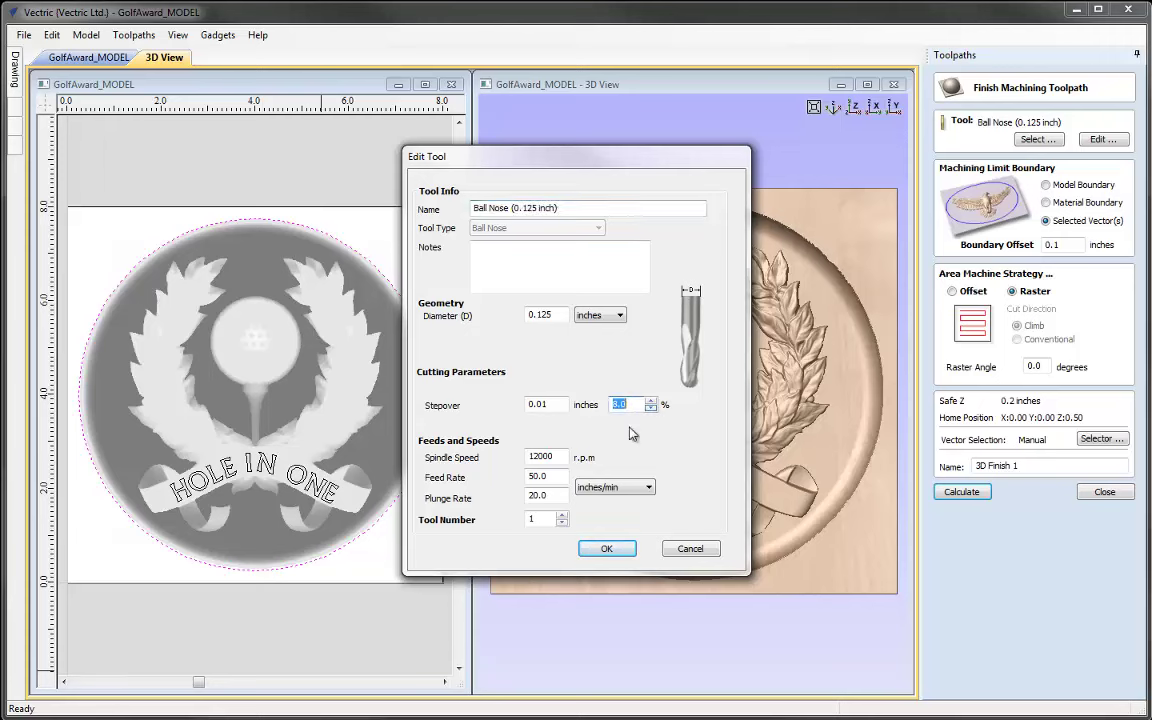
key(Tab)
key(Tab)
text(10)
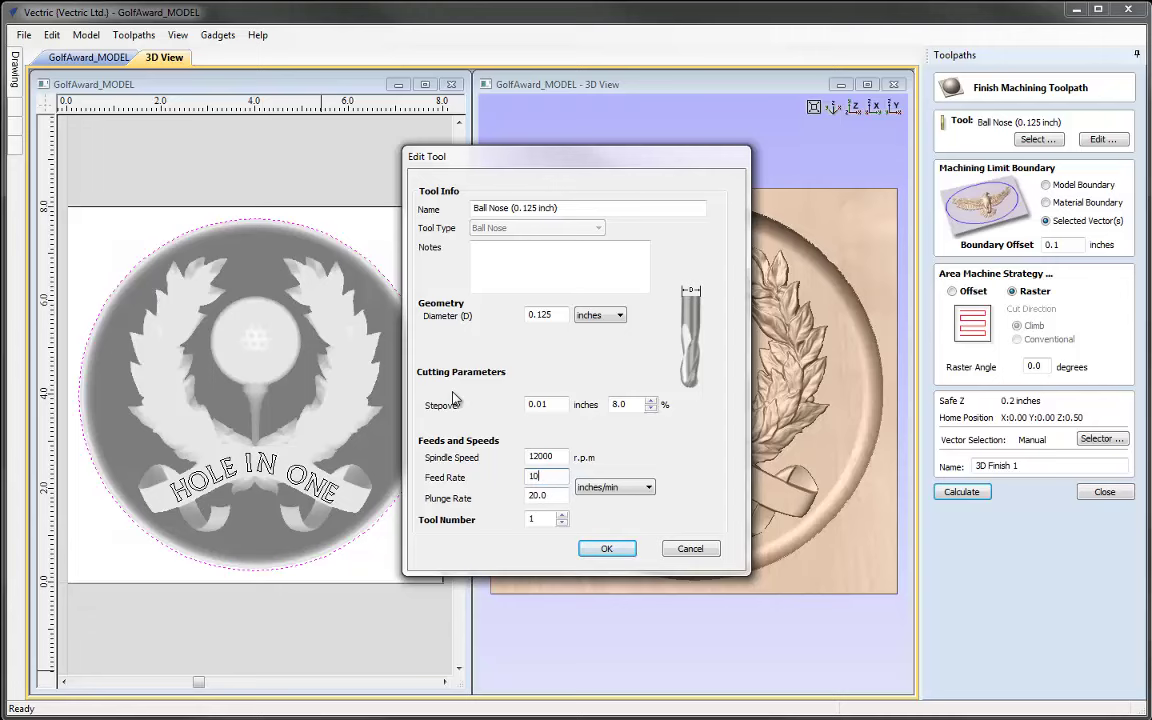
text(0)
click(604, 547)
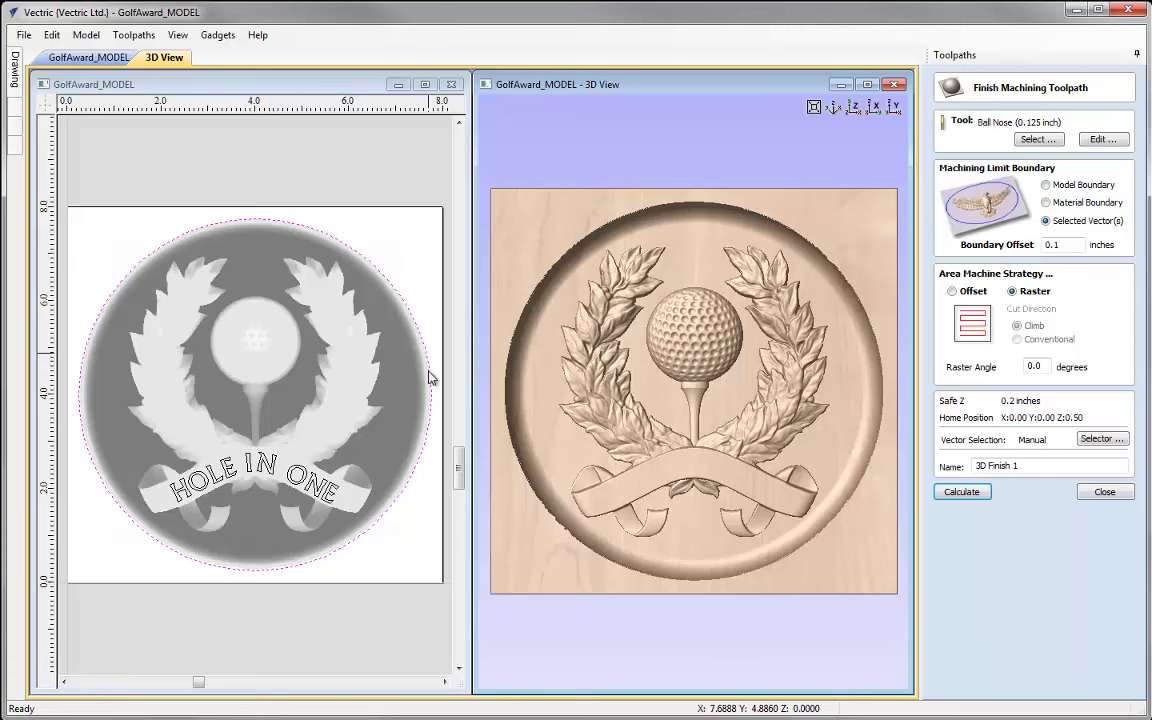
Step: Set the finishing boundary offset to 0.0 inches, name the toolpath "3D Finish 0.125BN" and calculate it
click(1053, 244)
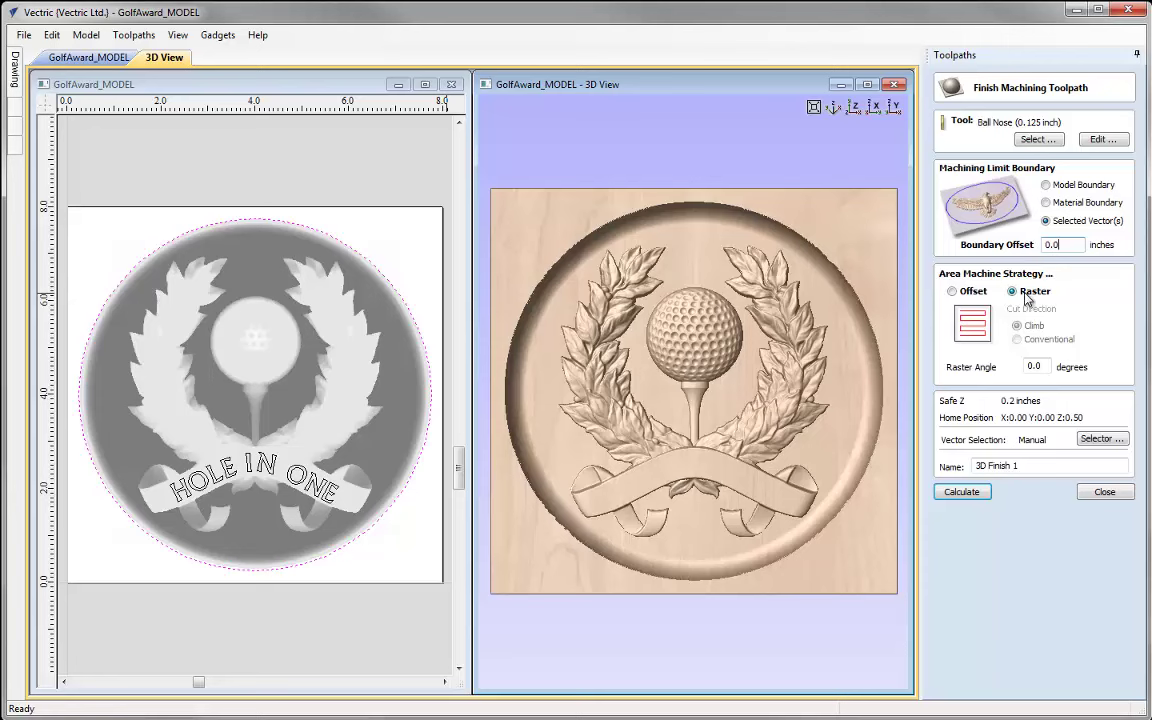
click(1024, 465)
text(0.3)
click(962, 493)
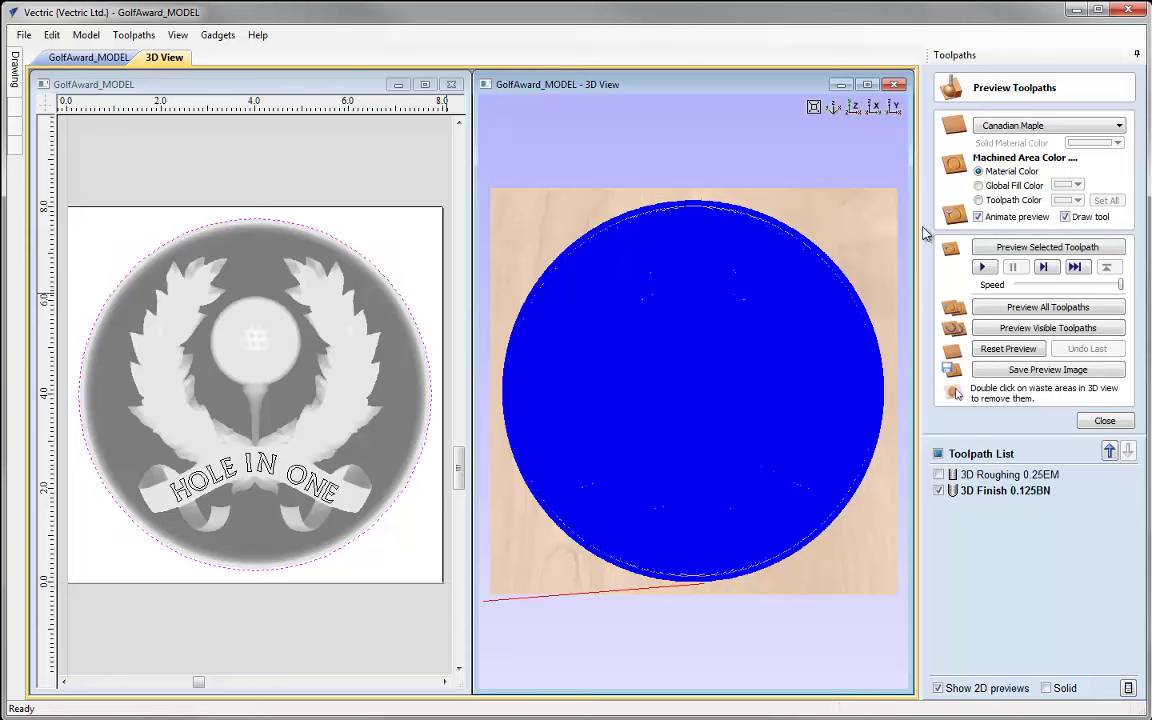
Step: Preview the finishing toolpath, inspect the simulated carving up close in the enlarged 3D view, and undo the preview
click(1075, 250)
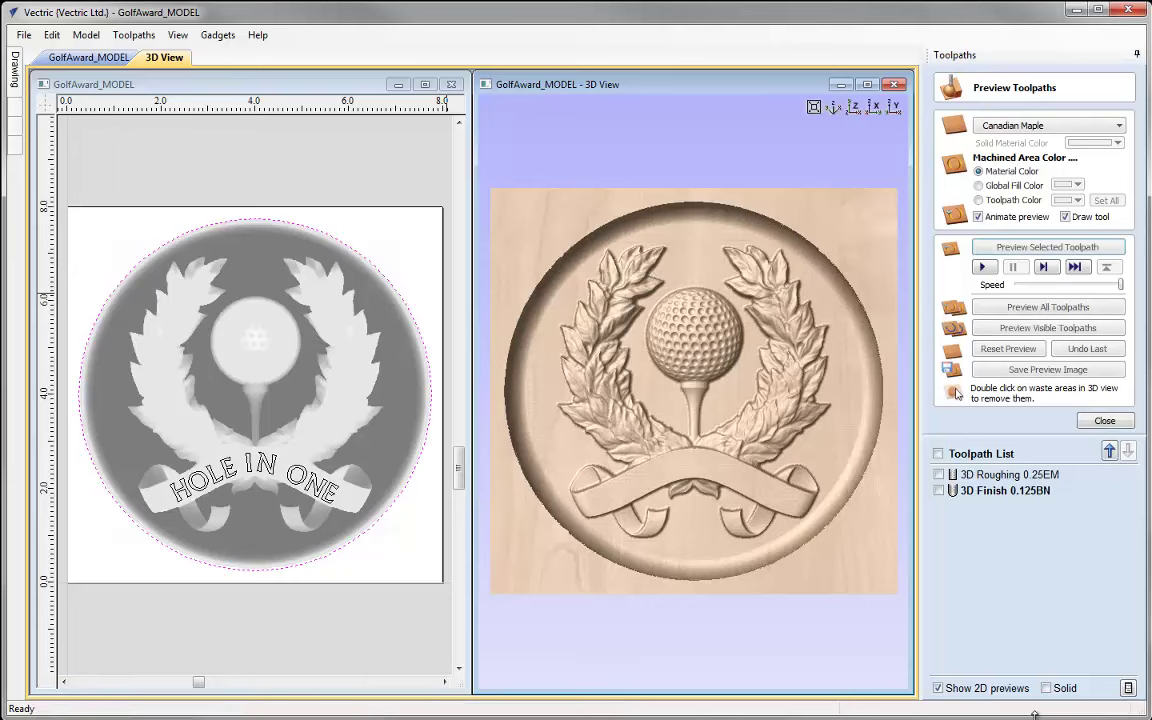
click(868, 84)
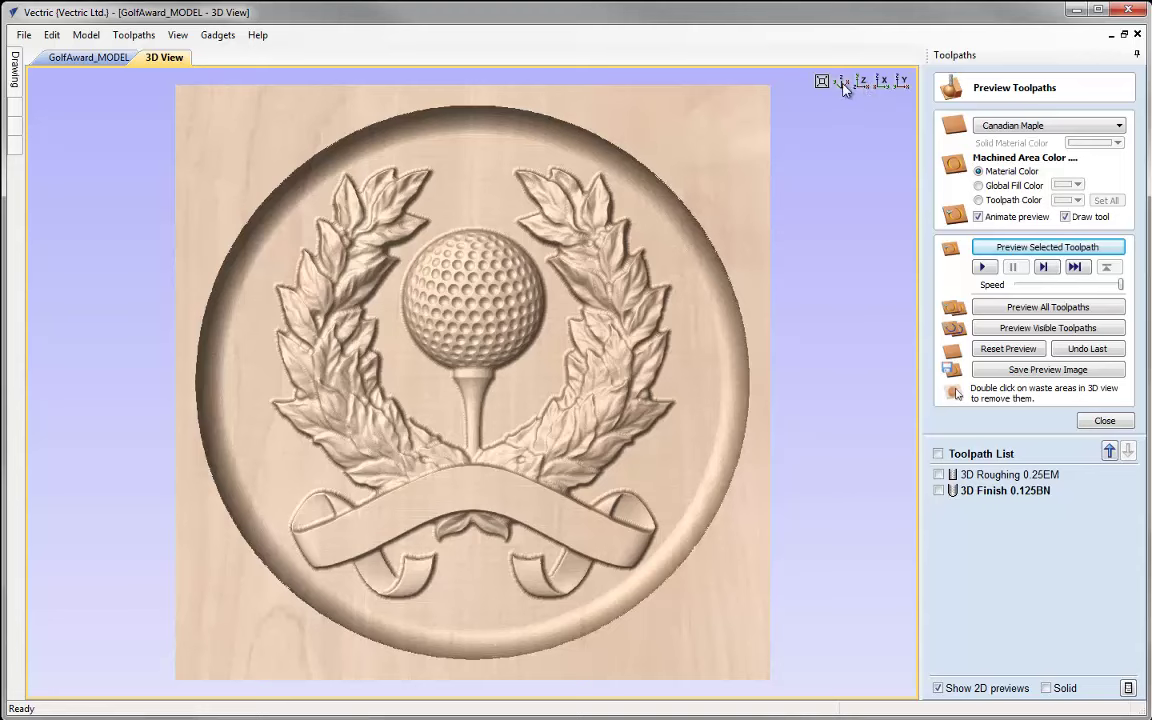
click(850, 84)
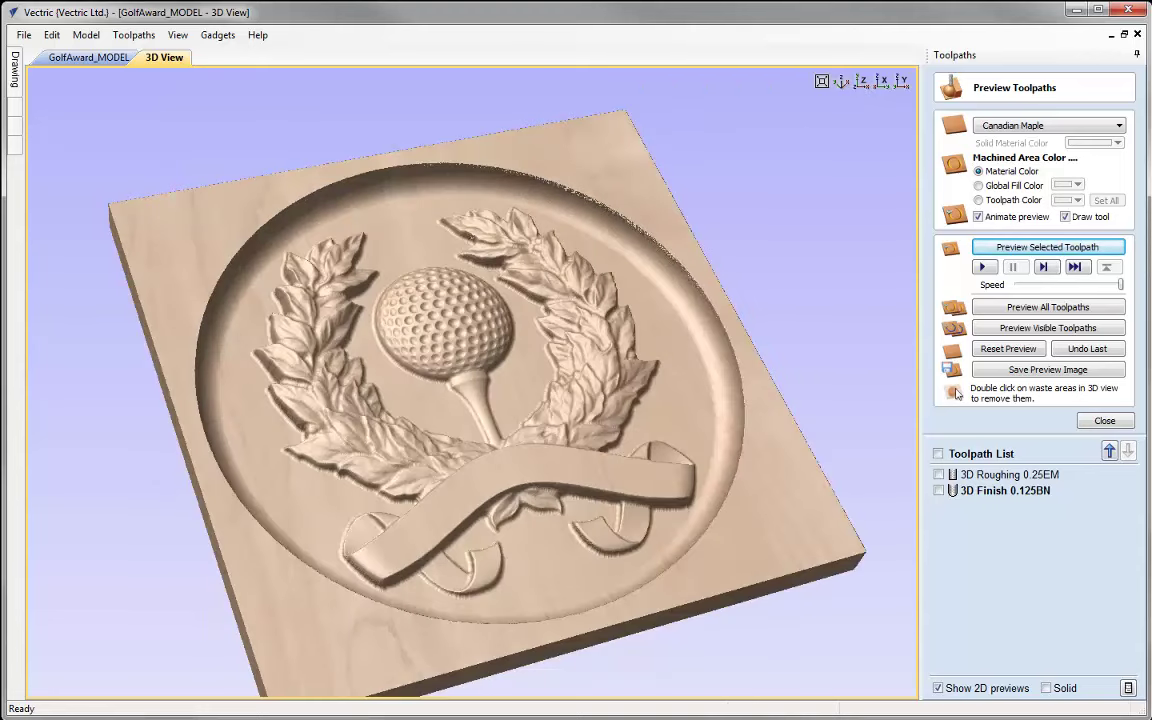
scroll(470, 463, up, 5)
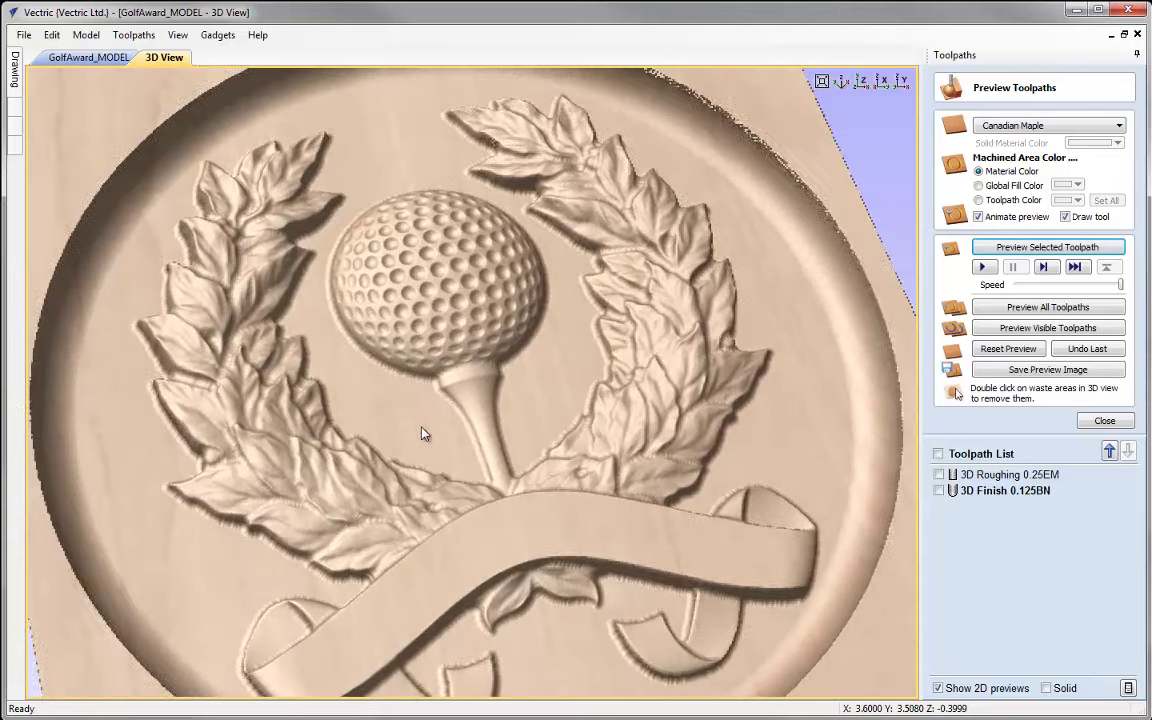
drag(422, 432, 246, 226)
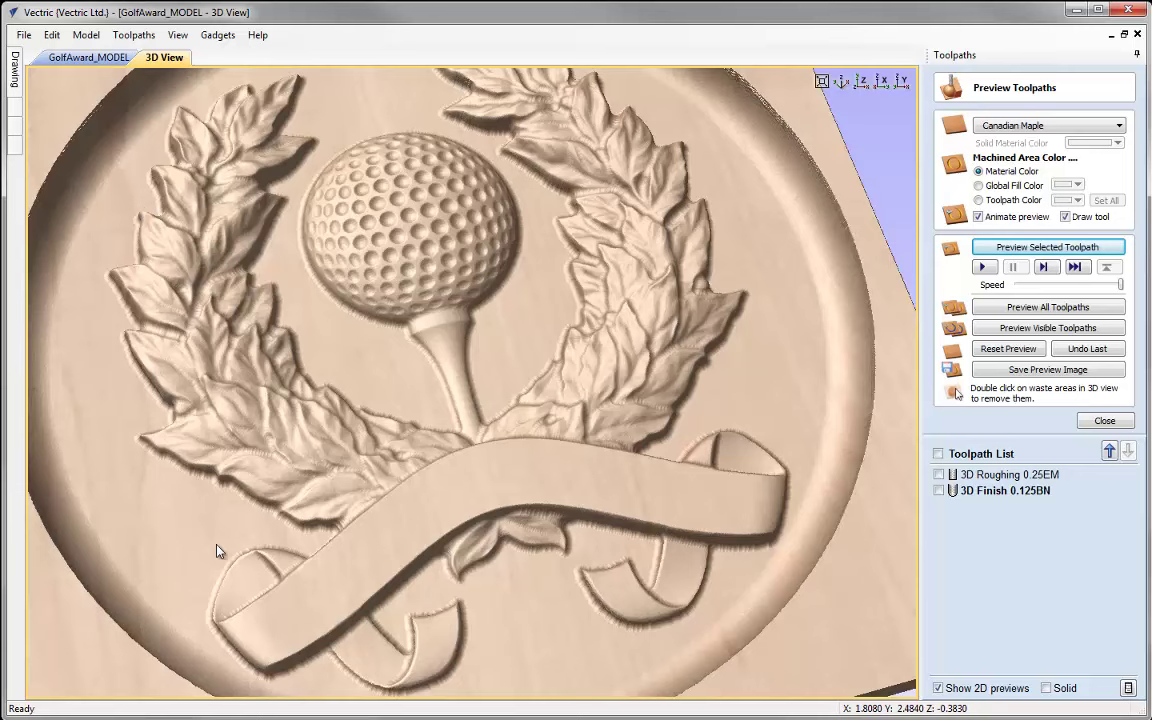
drag(493, 638, 476, 536)
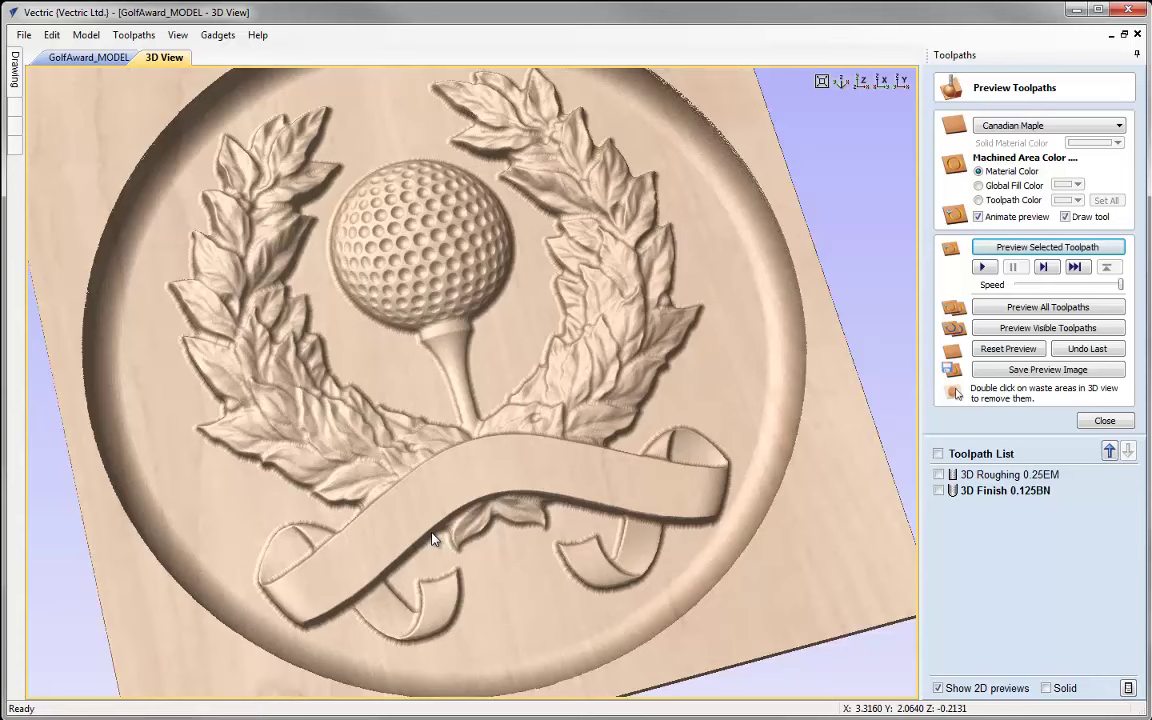
drag(432, 540, 451, 361)
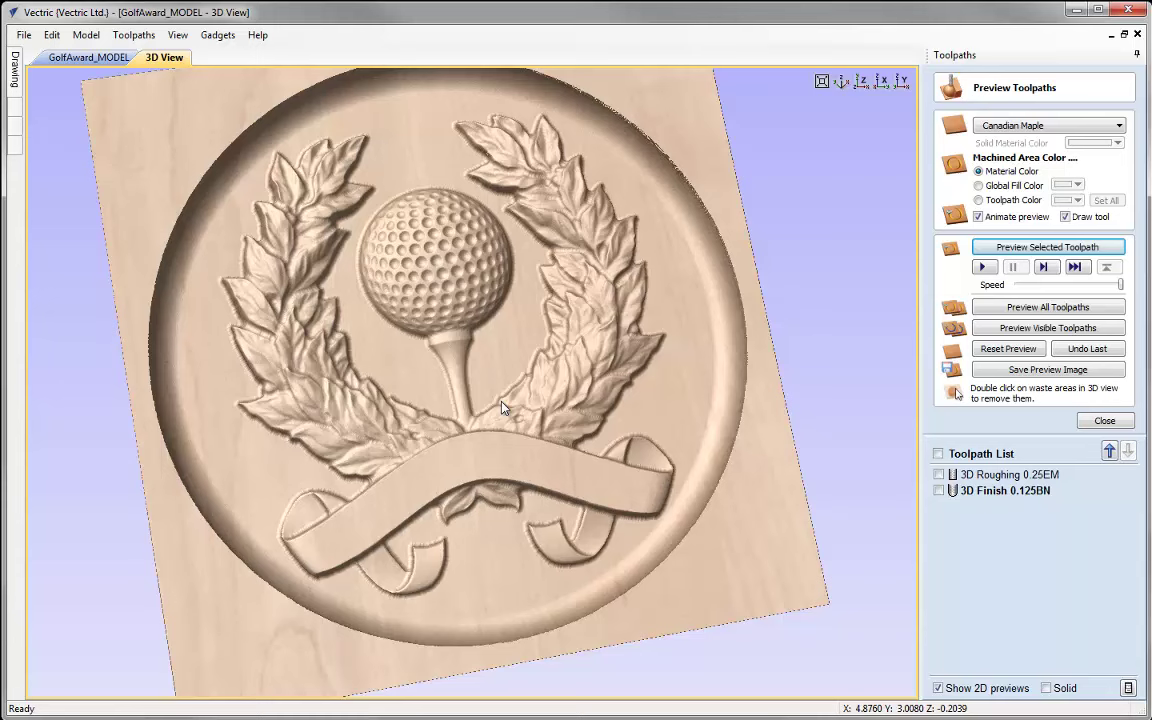
click(1100, 349)
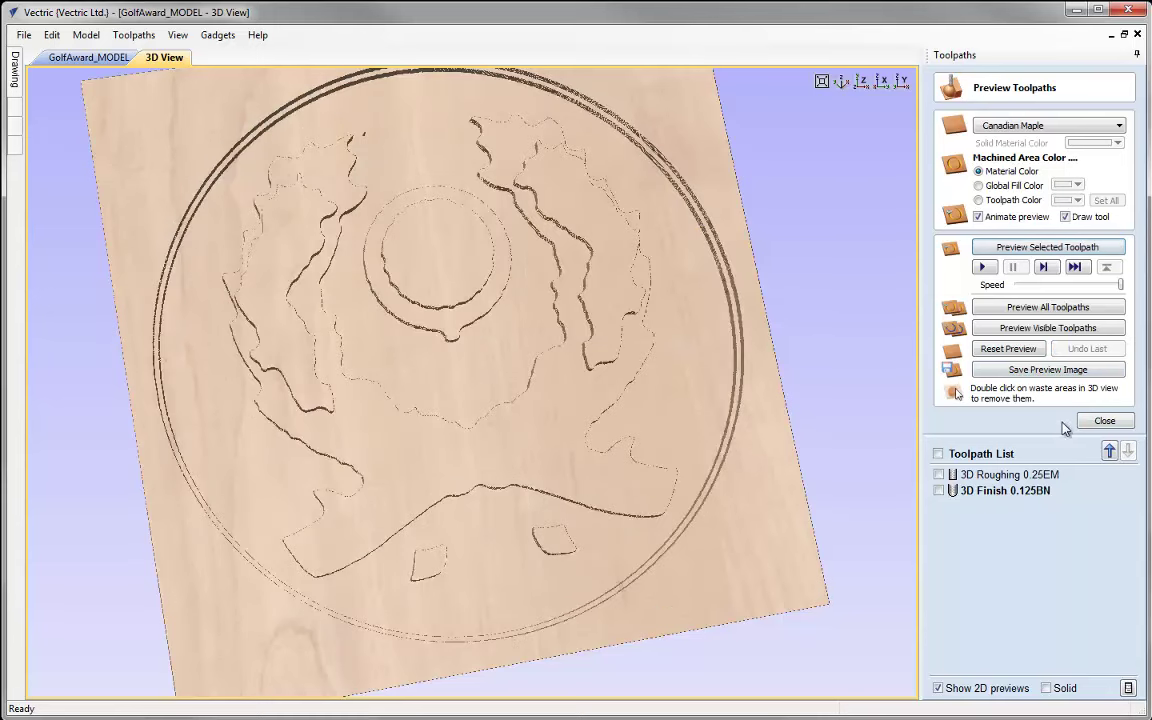
Step: Reopen the 3D Finish 0.125BN toolpath and create a new Tapered Ball Nose tool in the imperial Ball Nose group
double_click(988, 491)
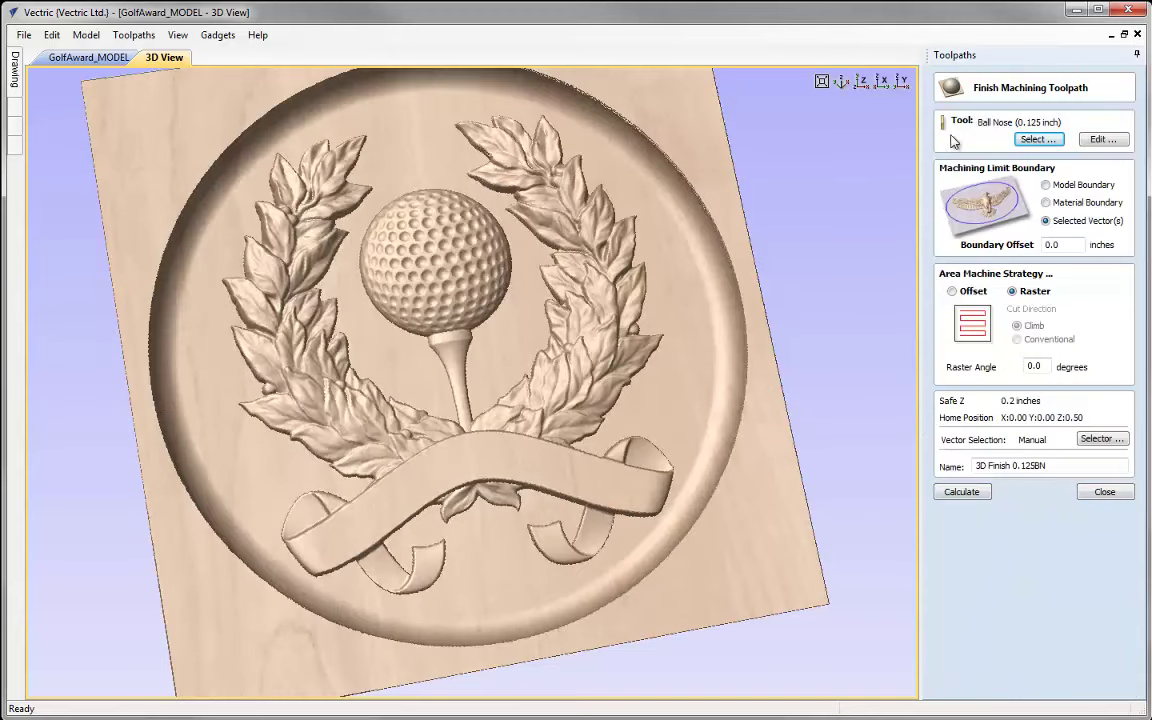
click(1044, 141)
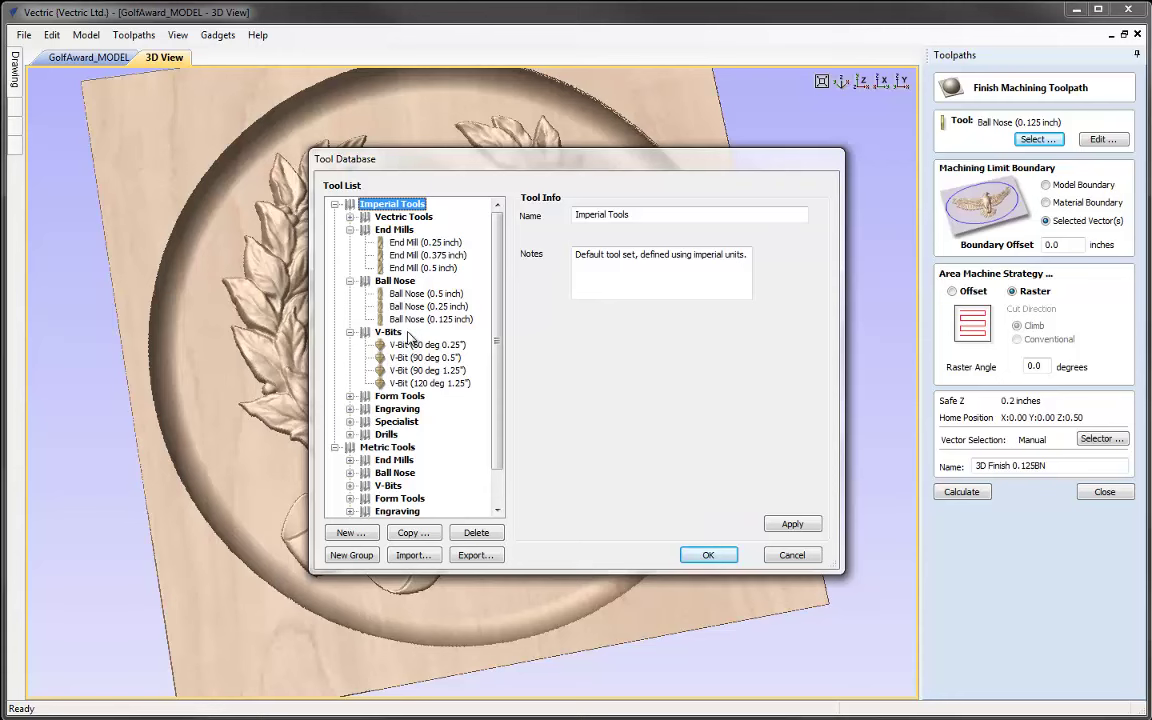
click(390, 281)
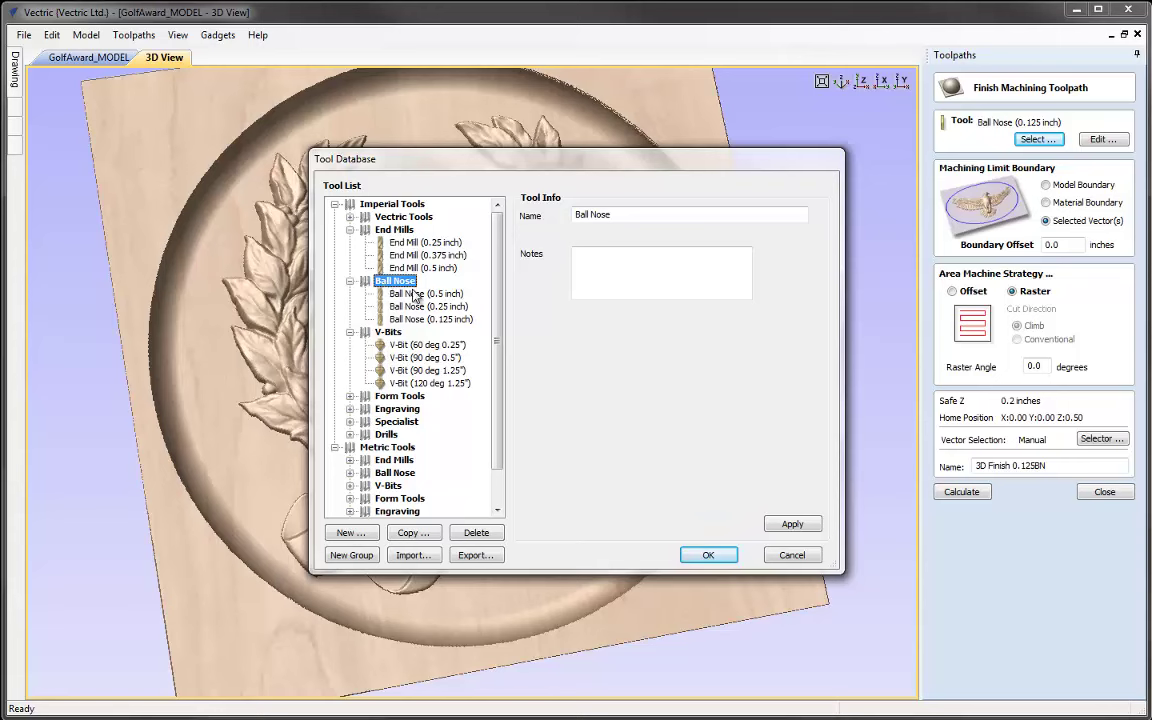
click(349, 536)
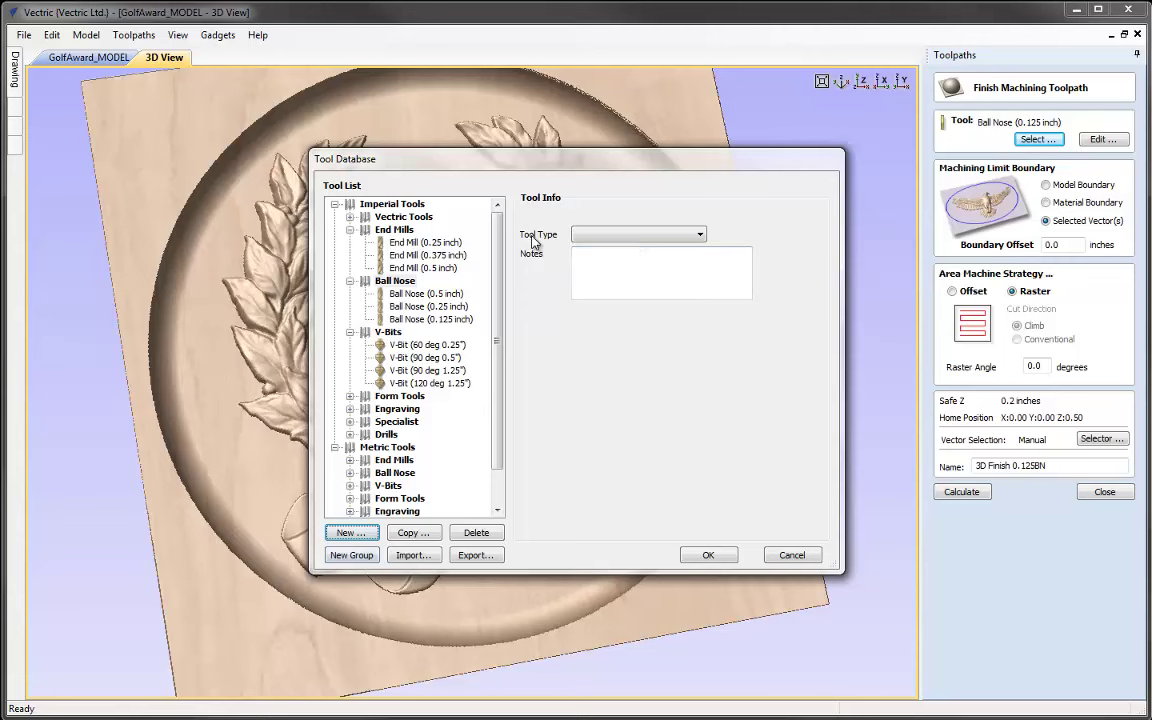
click(698, 236)
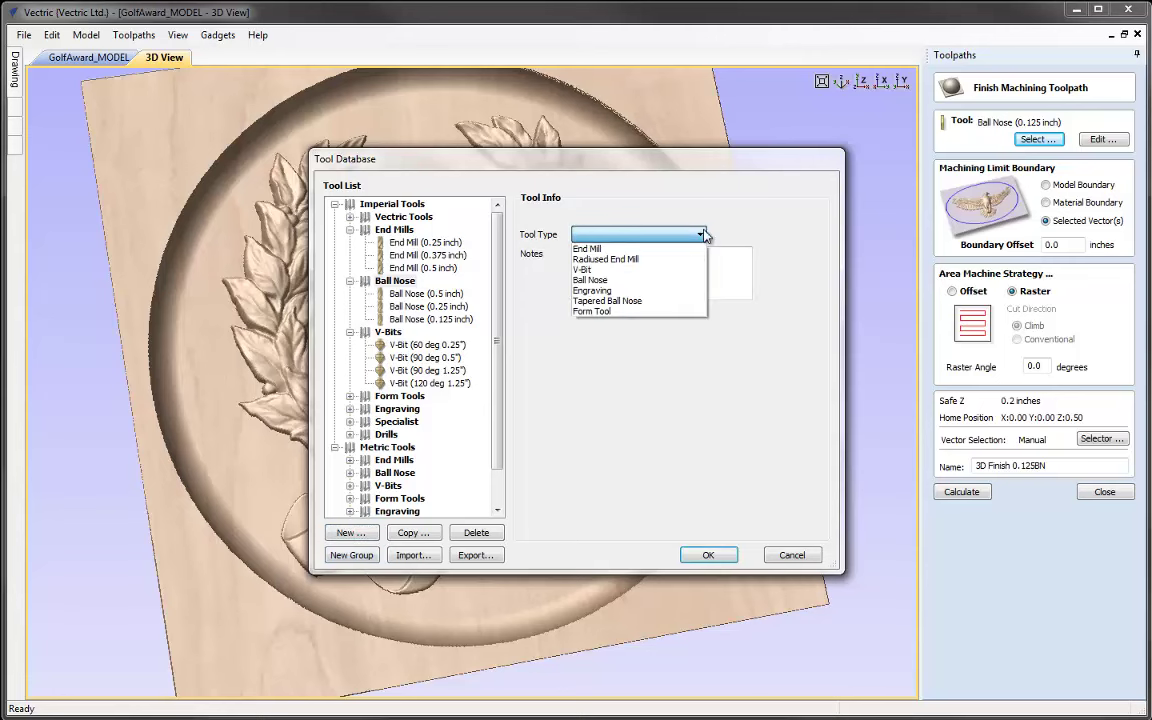
click(640, 301)
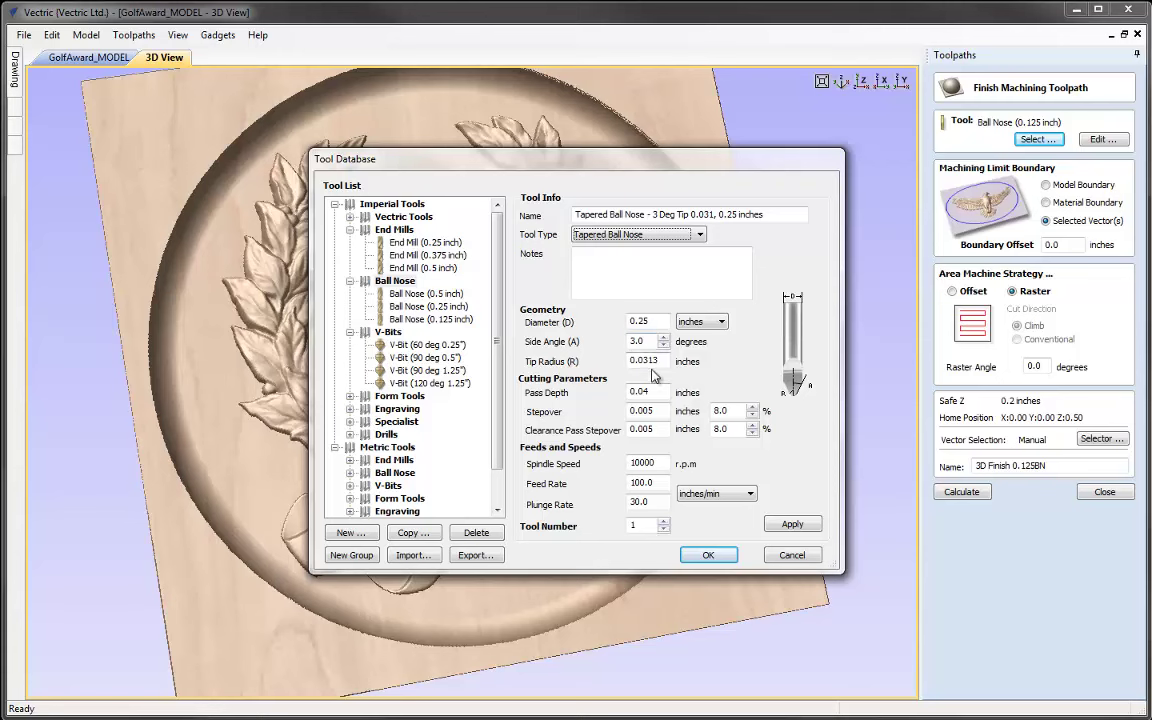
Step: Set the tapered ball nose's tip radius to 1/32 inch and use that tool for the finishing toolpath
drag(663, 362, 545, 364)
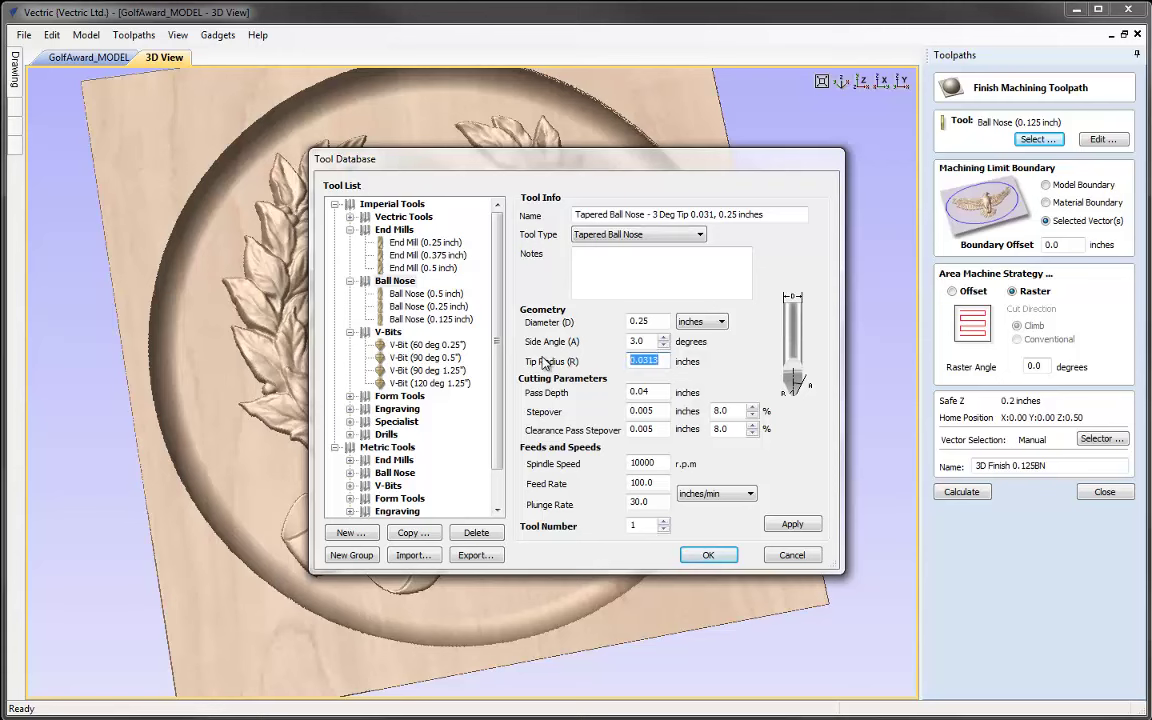
text(1/32)
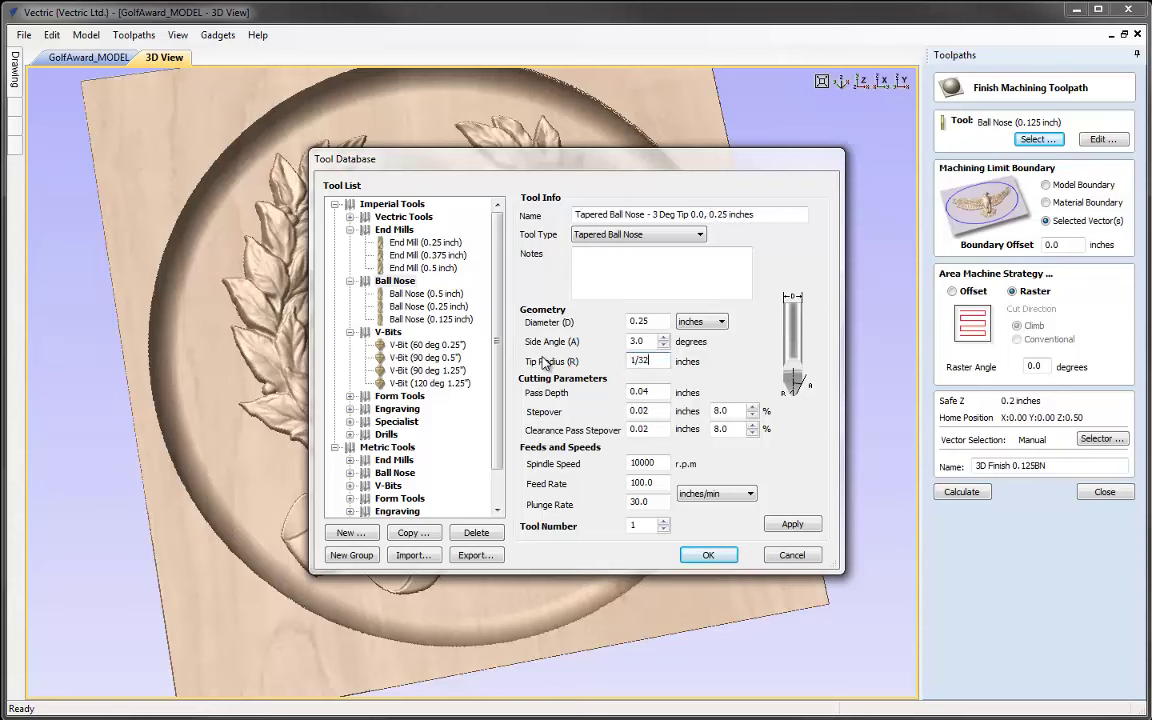
key(Return)
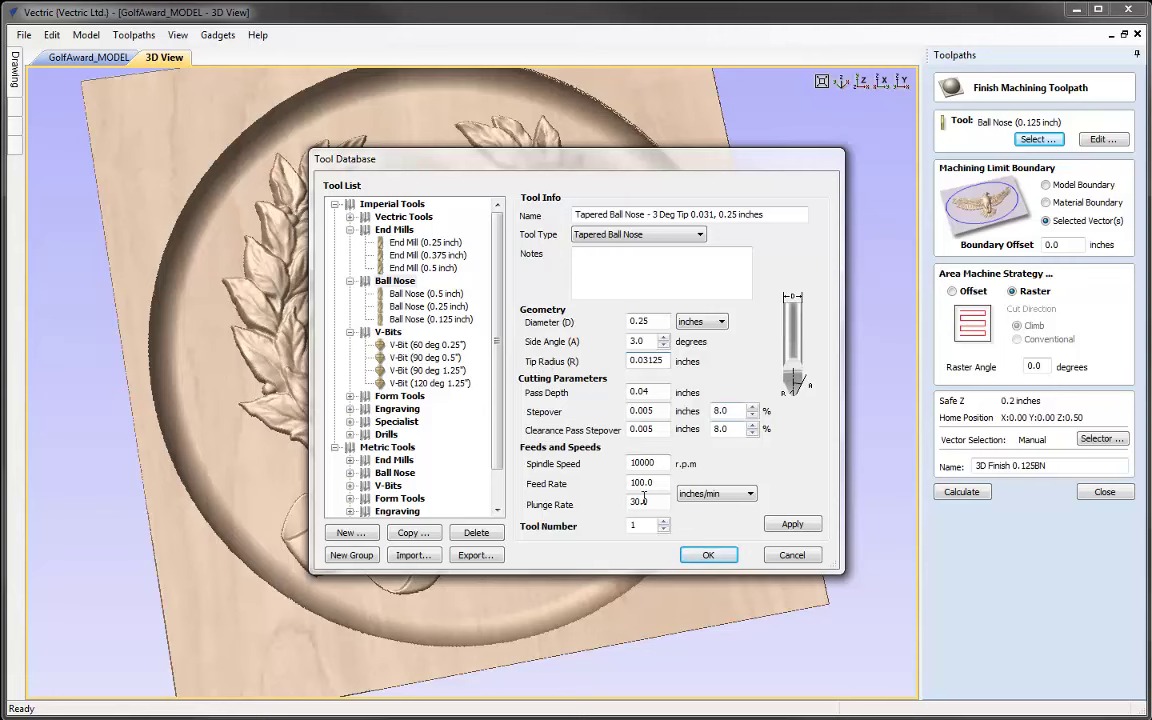
click(698, 557)
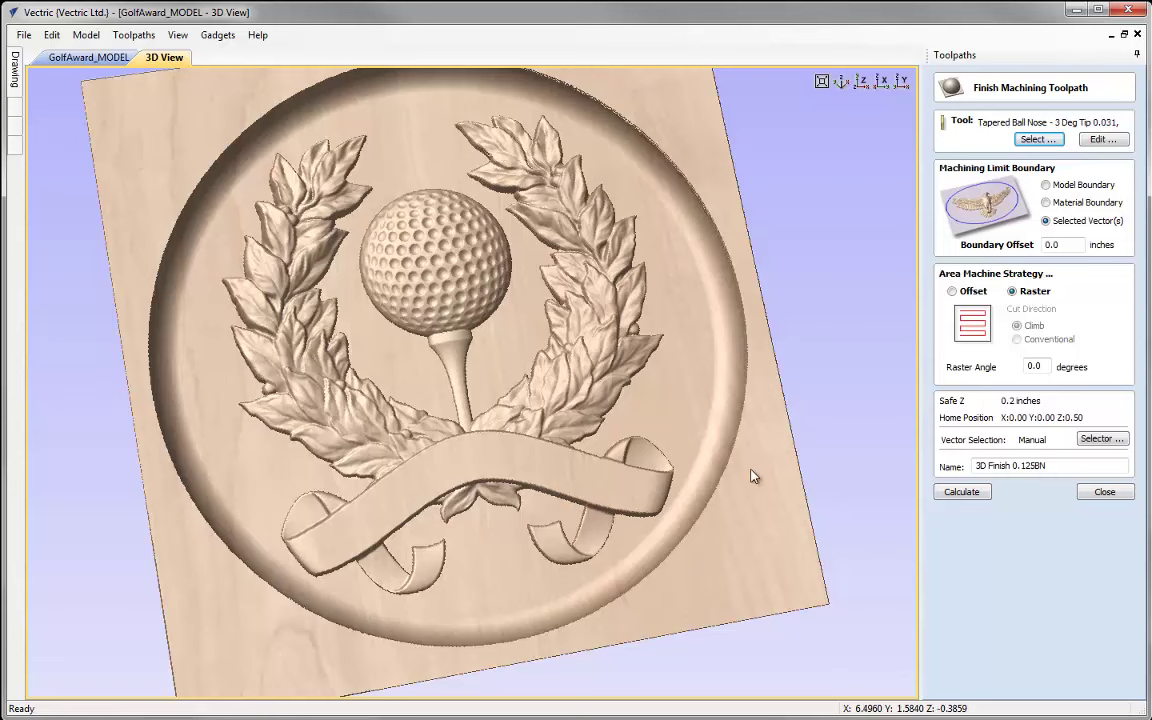
Step: Recalculate the finishing toolpath with the tapered tool and preview its cut on the material
click(962, 492)
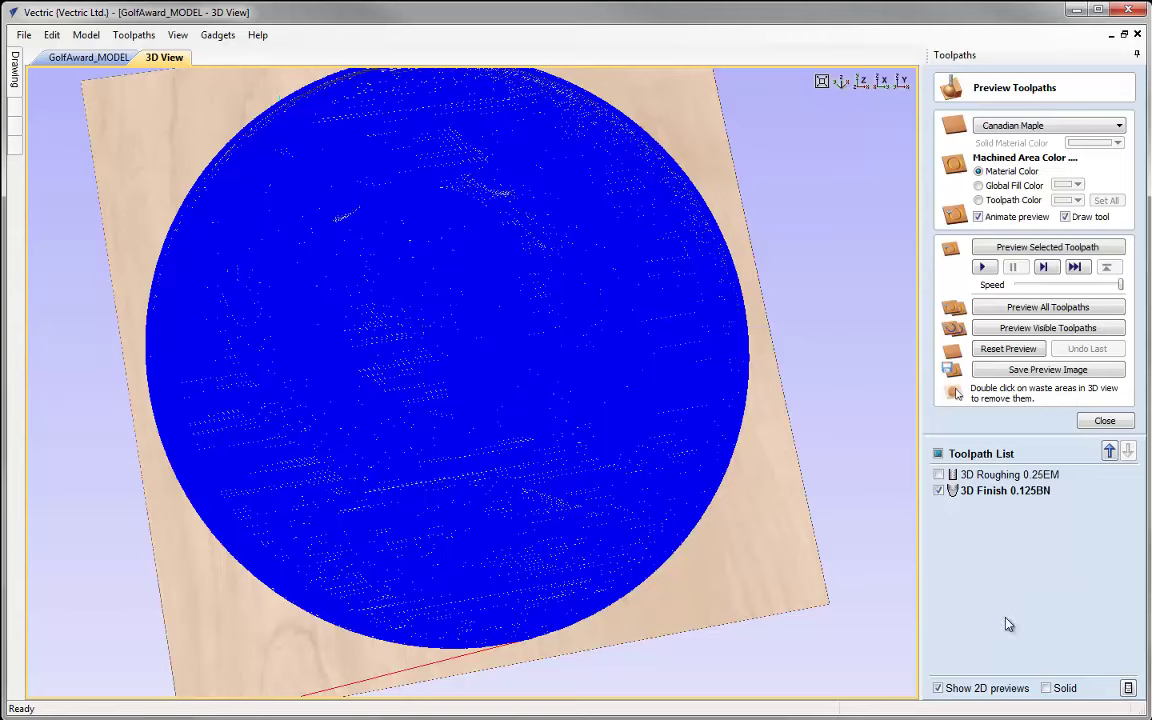
click(1040, 247)
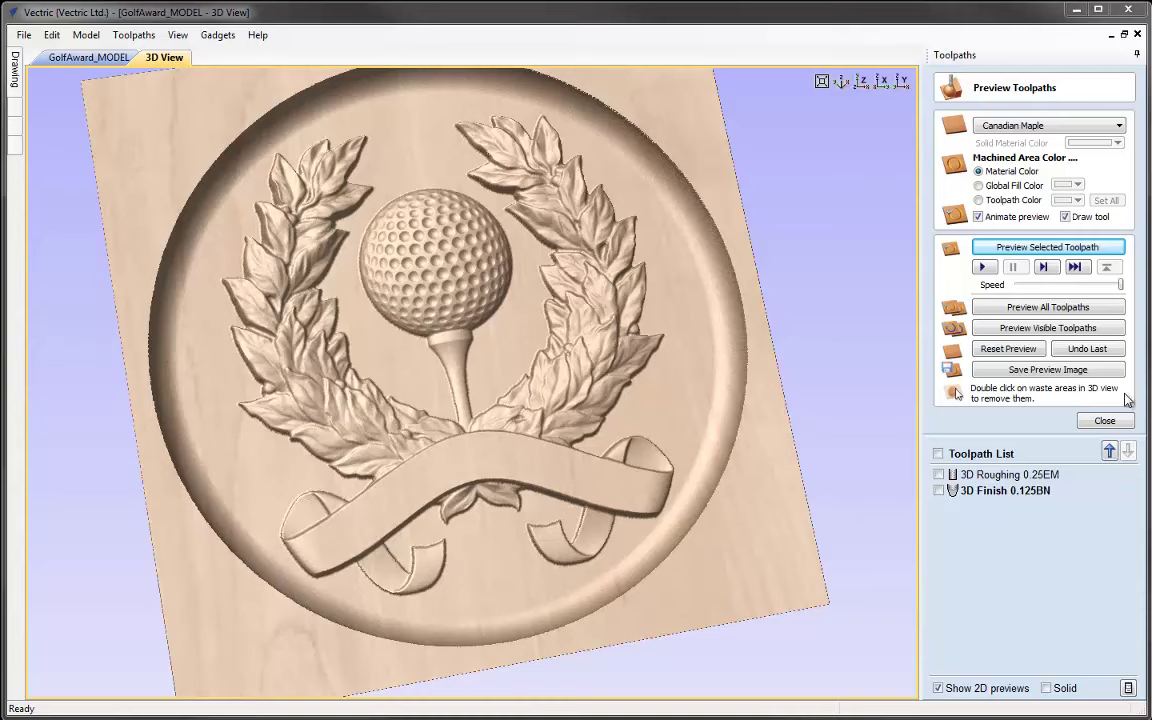
click(1105, 422)
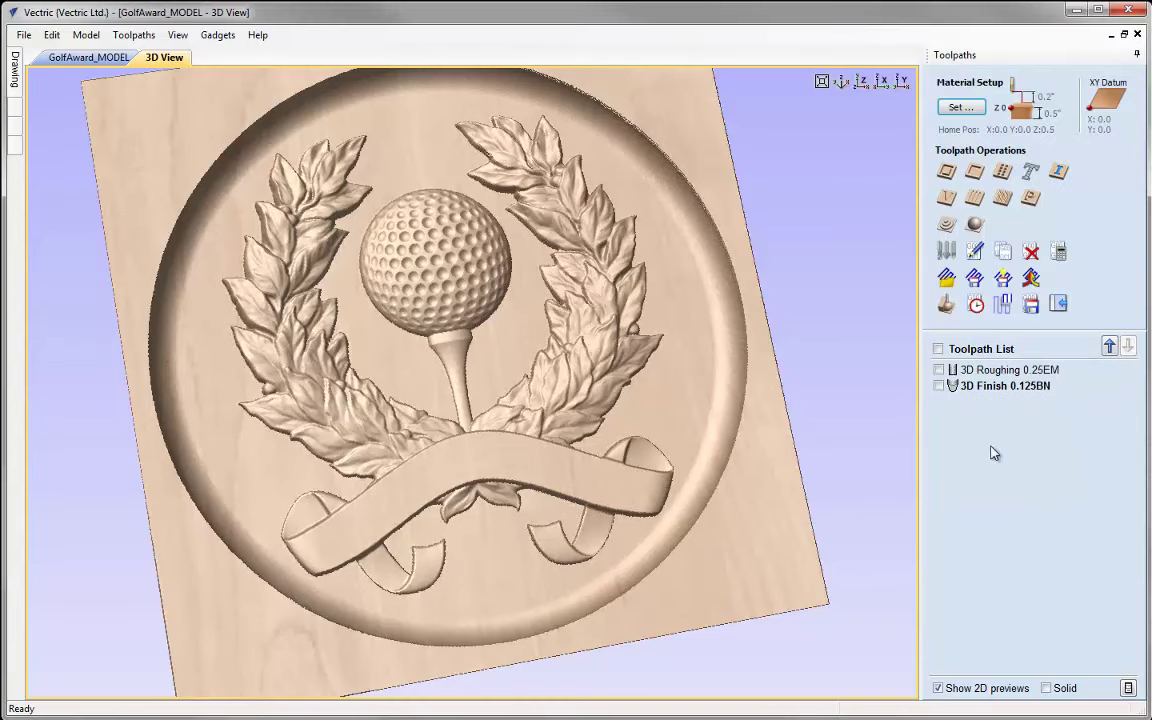
Step: Tile the 2D and 3D windows vertically and show the 3D model from above
click(177, 34)
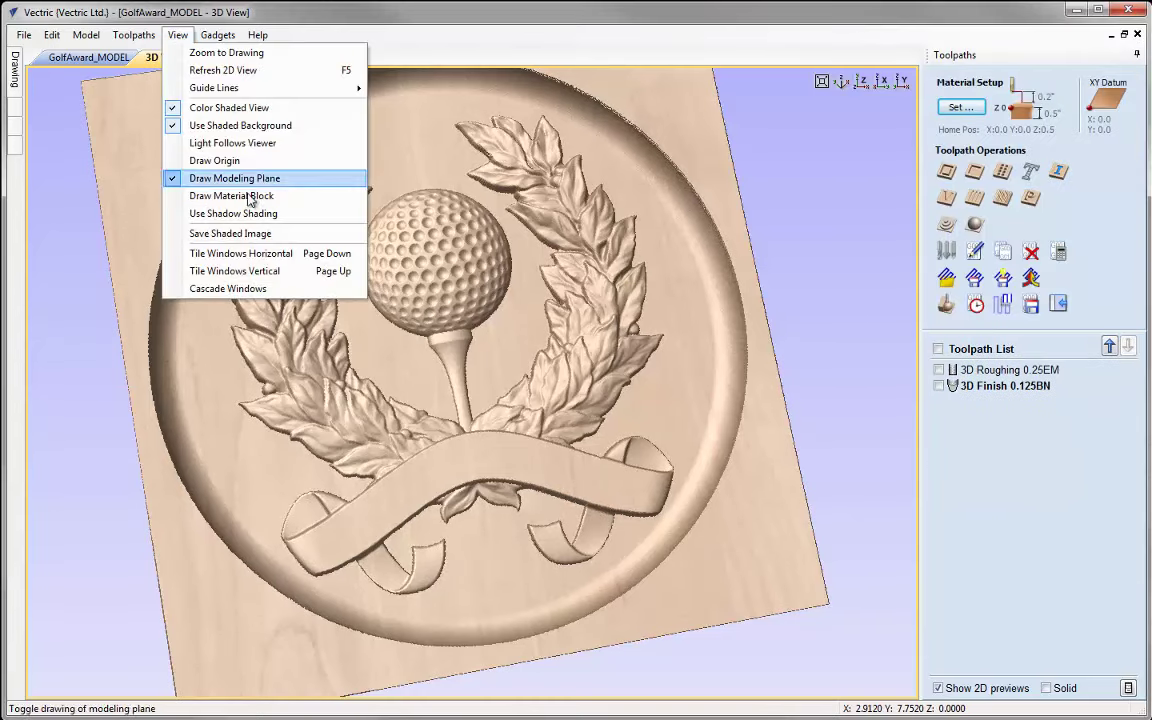
click(266, 268)
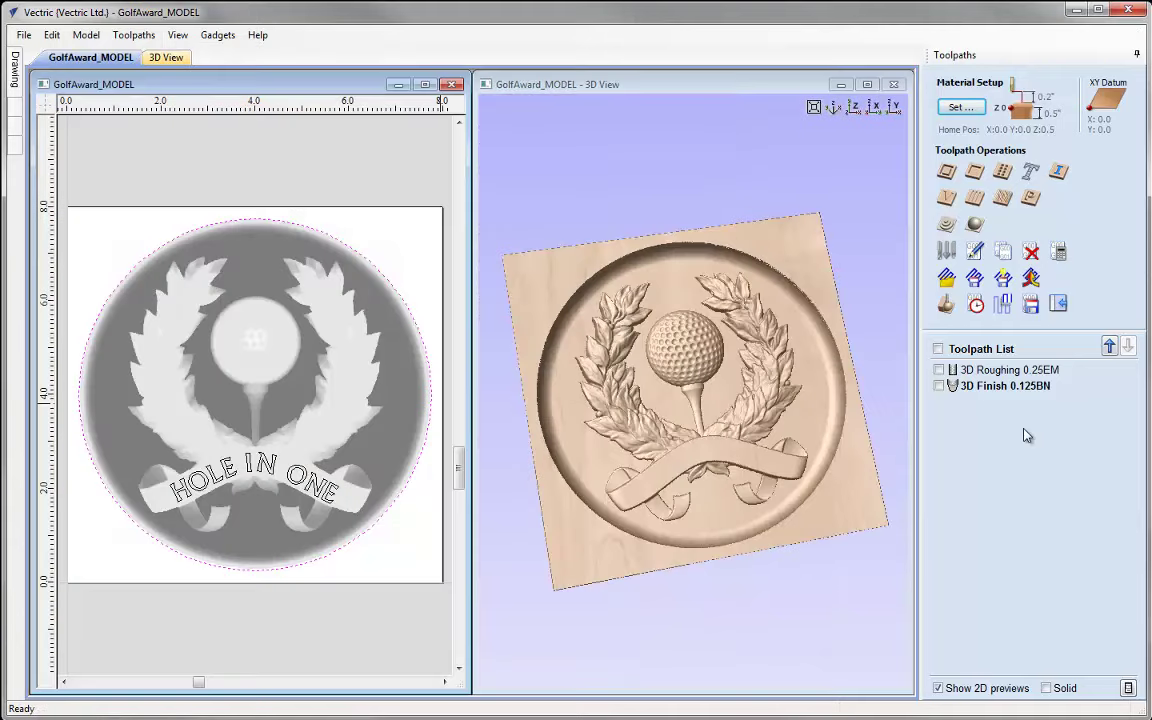
click(852, 106)
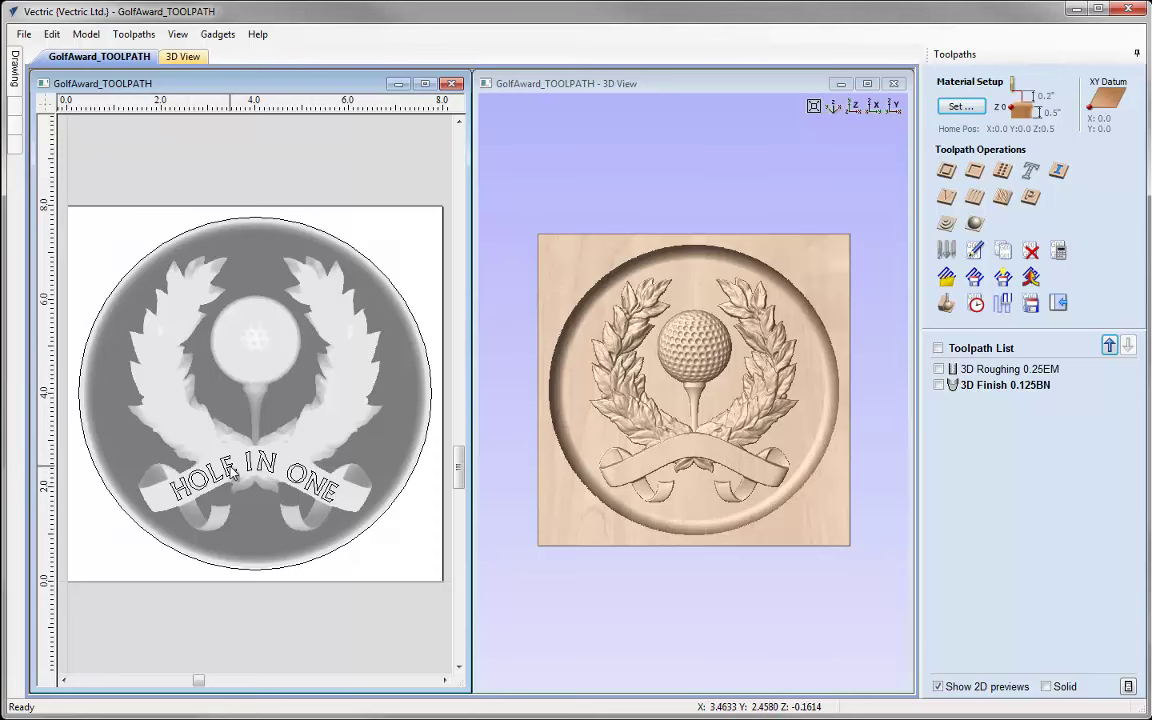
Step: Start a V-carve toolpath on the HOLE IN ONE text with the V-Bit (60 deg 0.25") and project it onto the 3D model
click(221, 484)
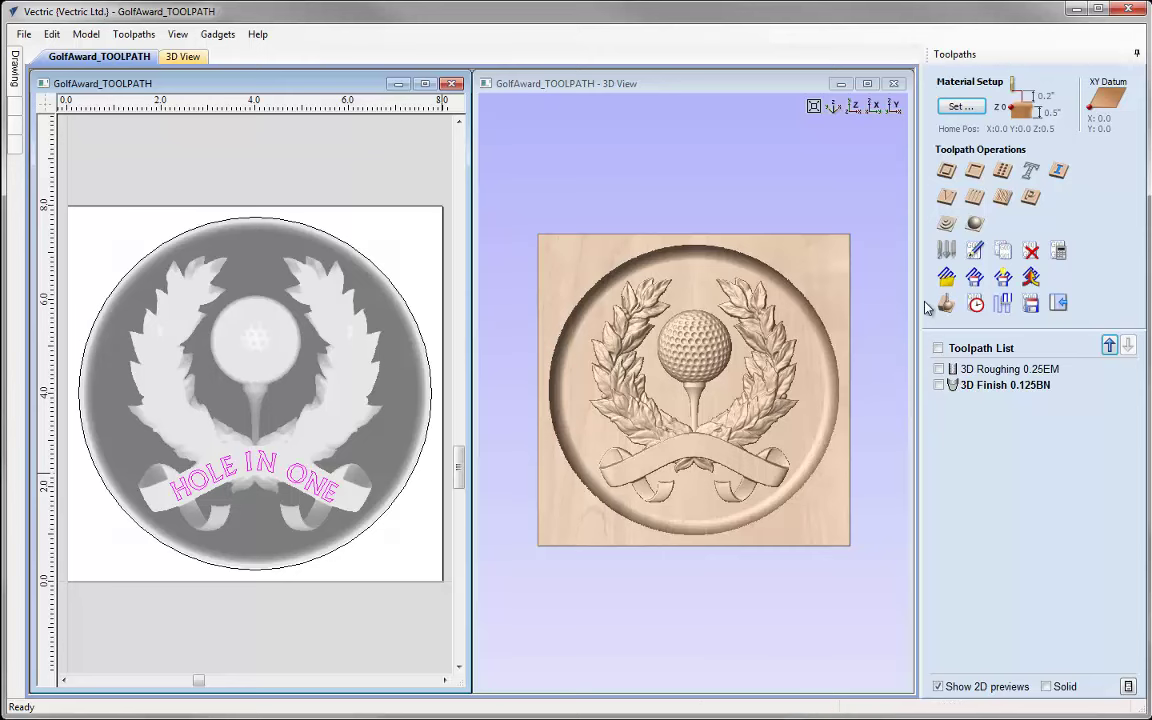
click(947, 199)
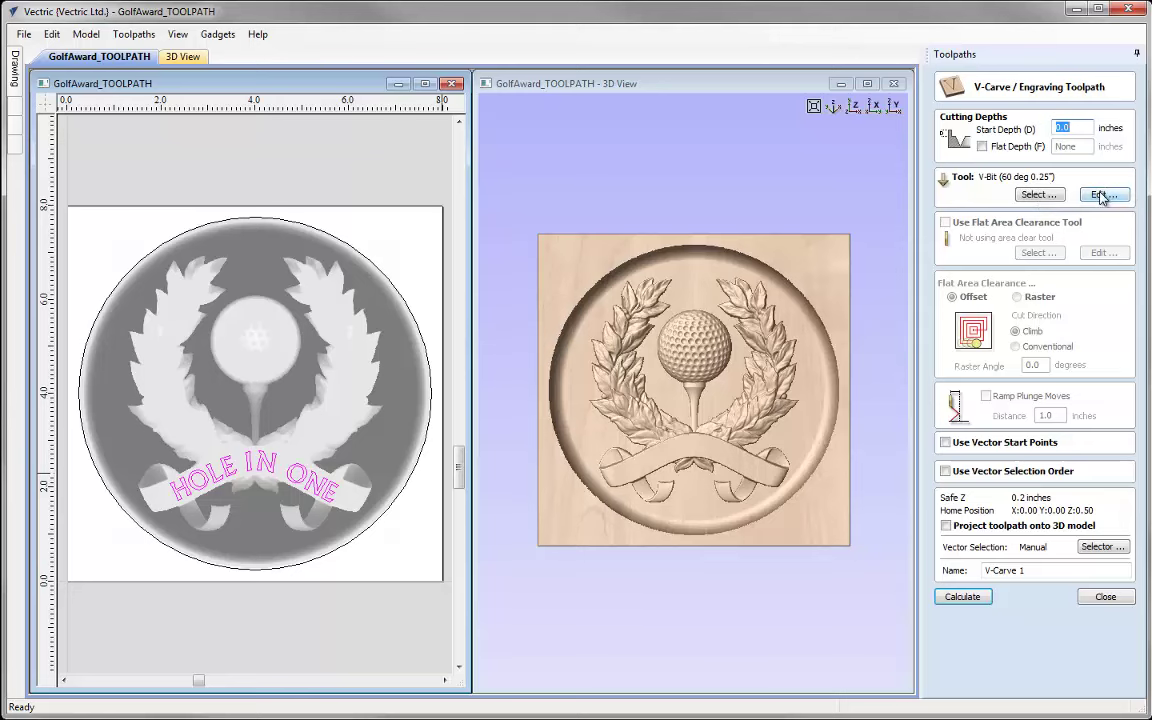
click(1102, 195)
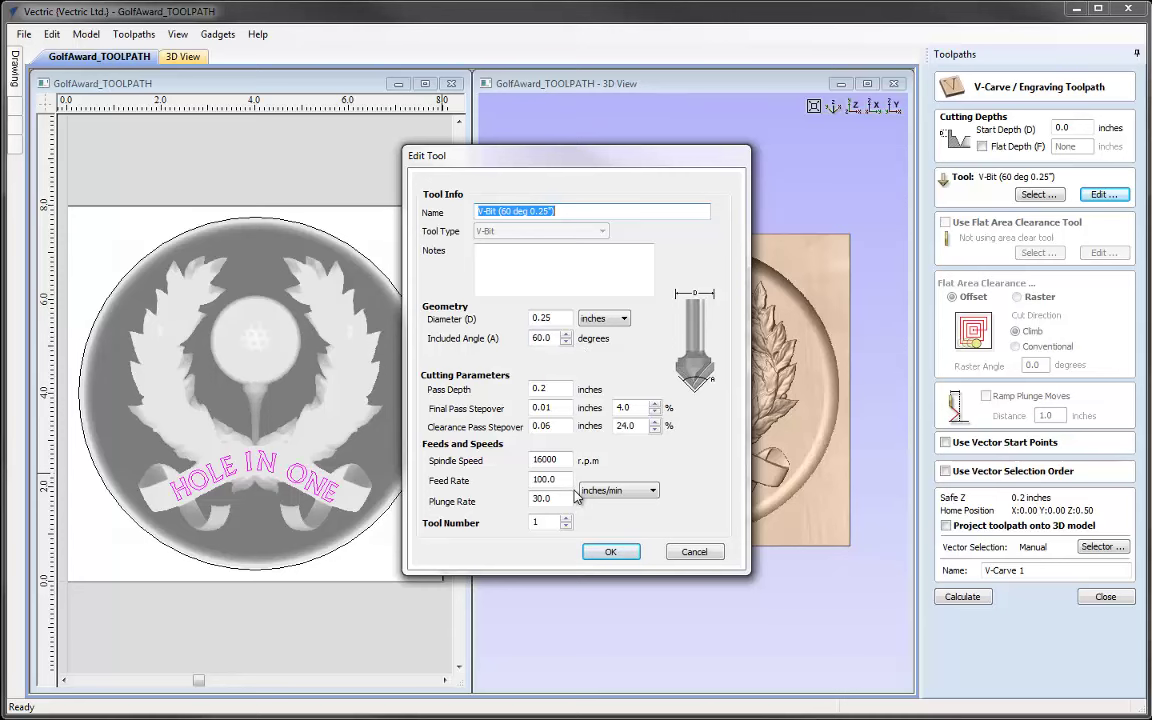
click(614, 553)
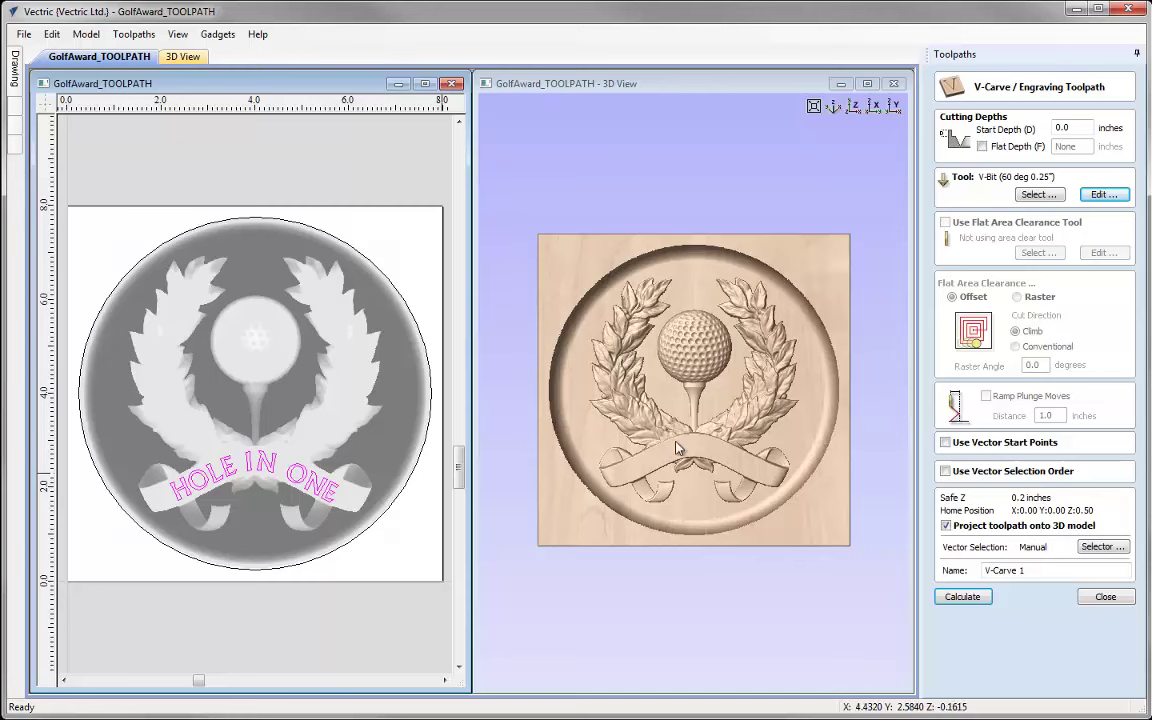
Step: Calculate the lettering toolpath under the name V-Carve 60 deg 0.25 and preview its cut on the material
click(1028, 571)
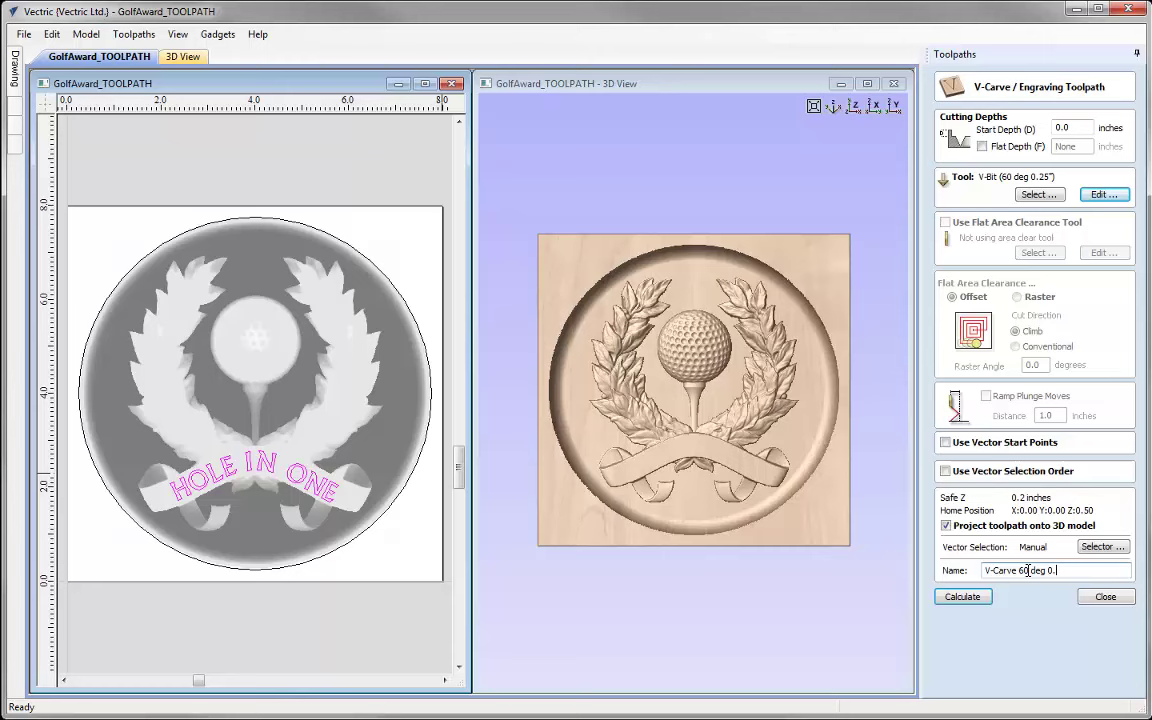
click(975, 597)
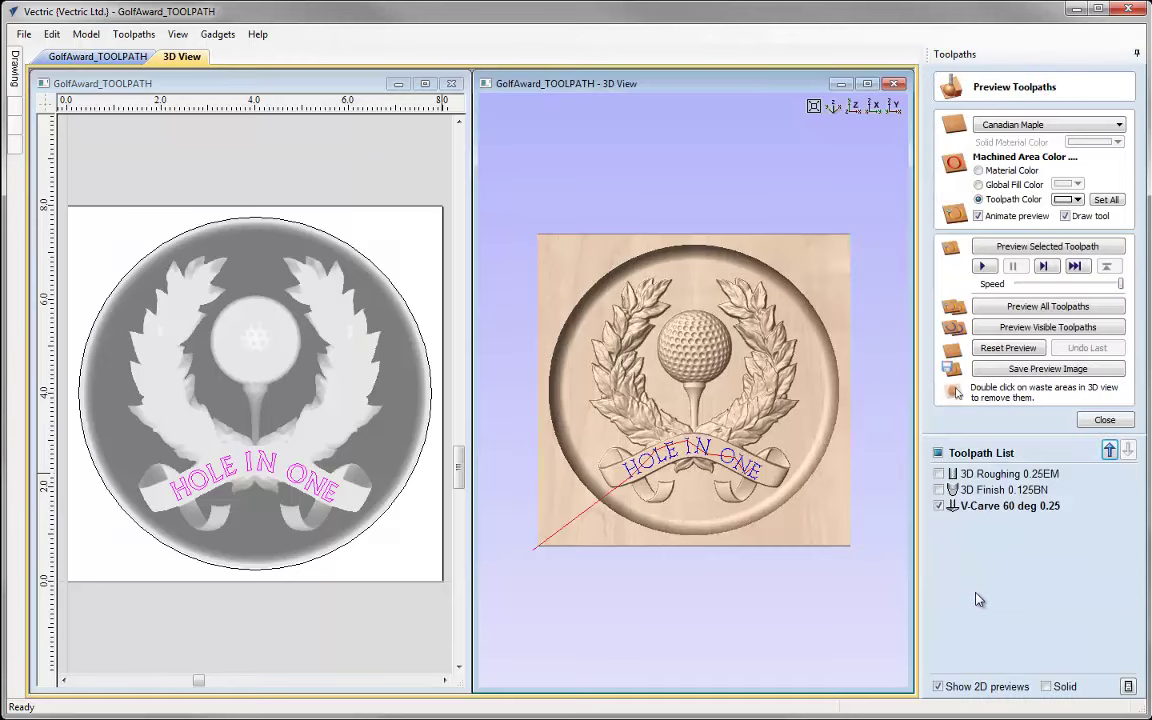
click(1027, 248)
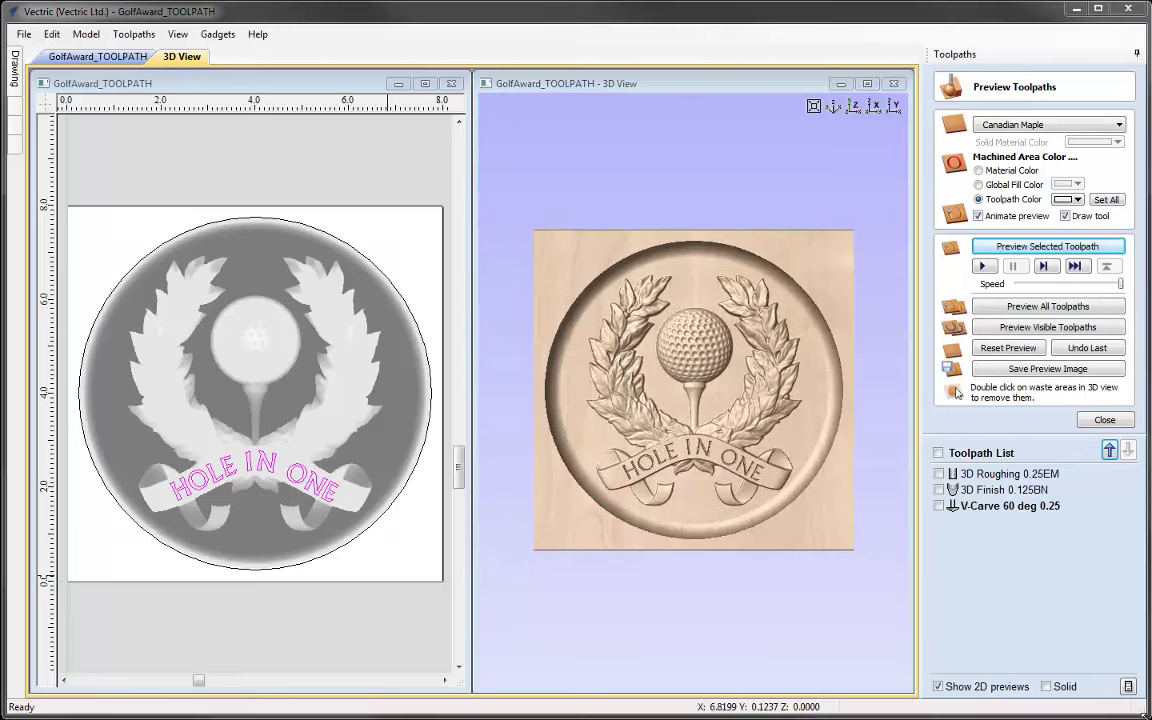
Step: Maximize the 3D view and set the V-carve toolpath's machined area color to black for the HOLE IN ONE lettering
click(867, 83)
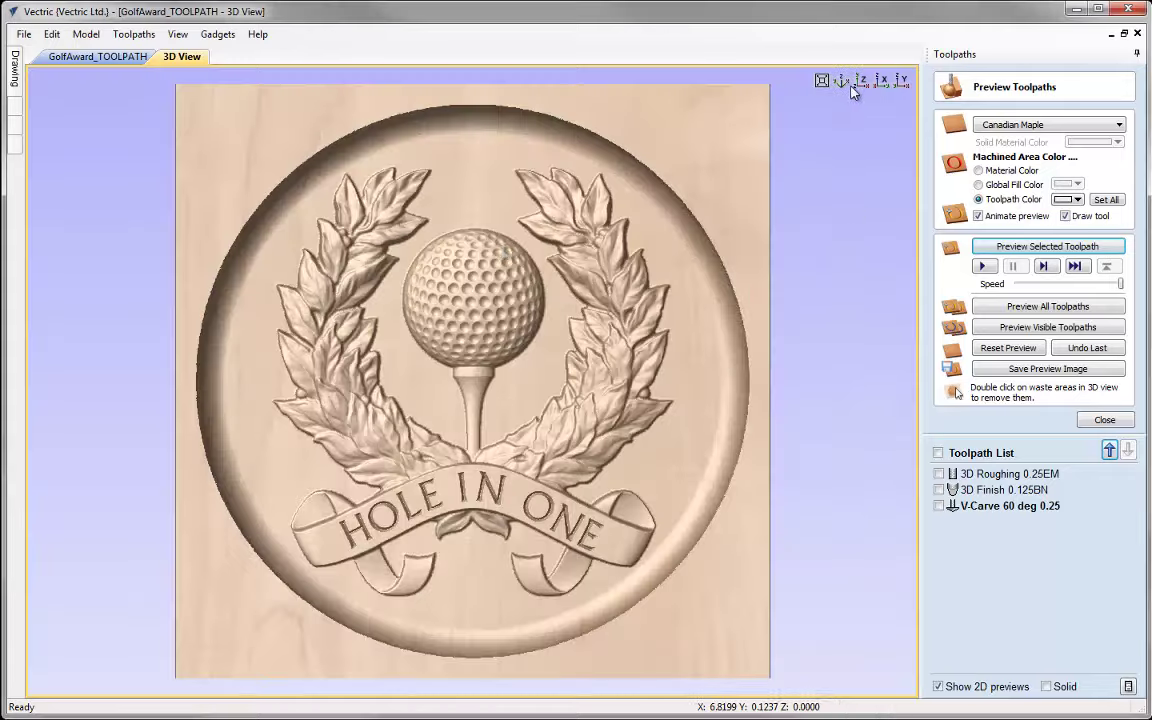
drag(448, 602, 315, 518)
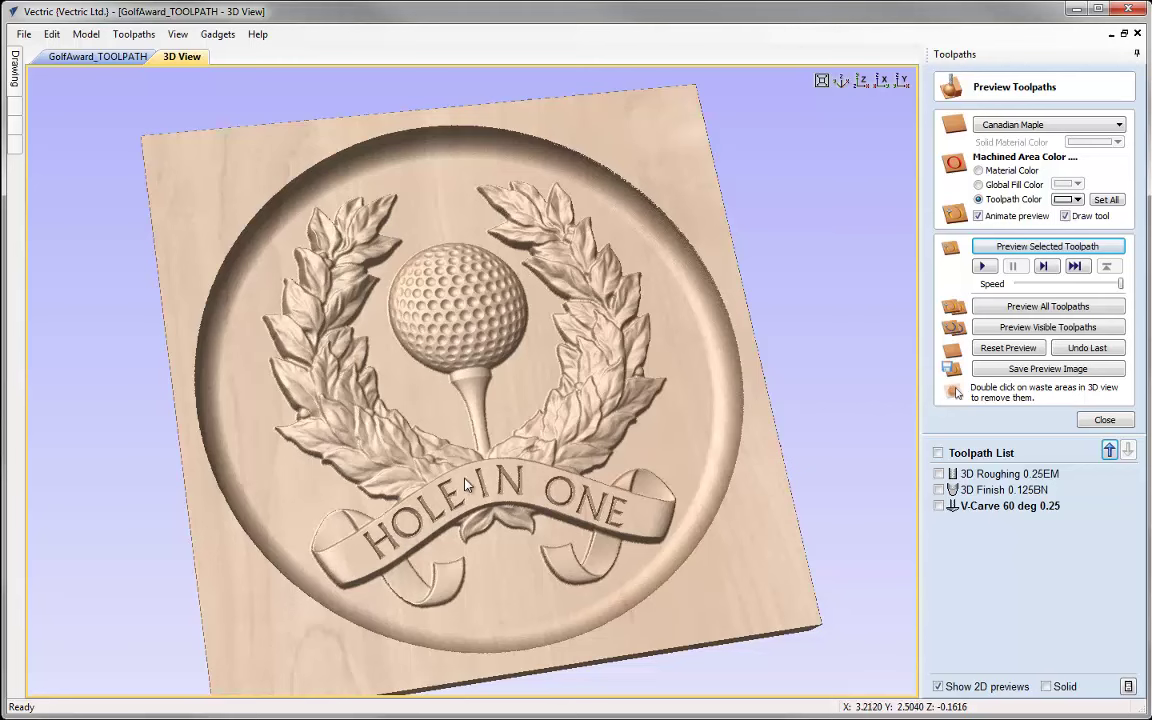
click(1077, 200)
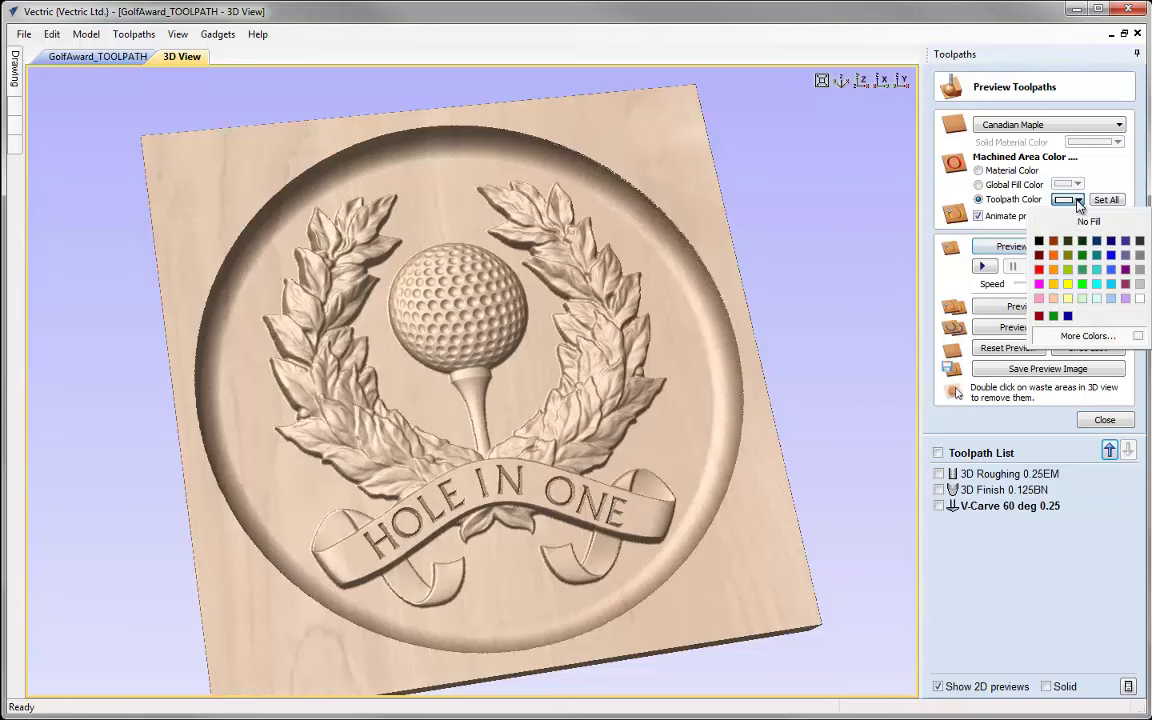
click(1039, 241)
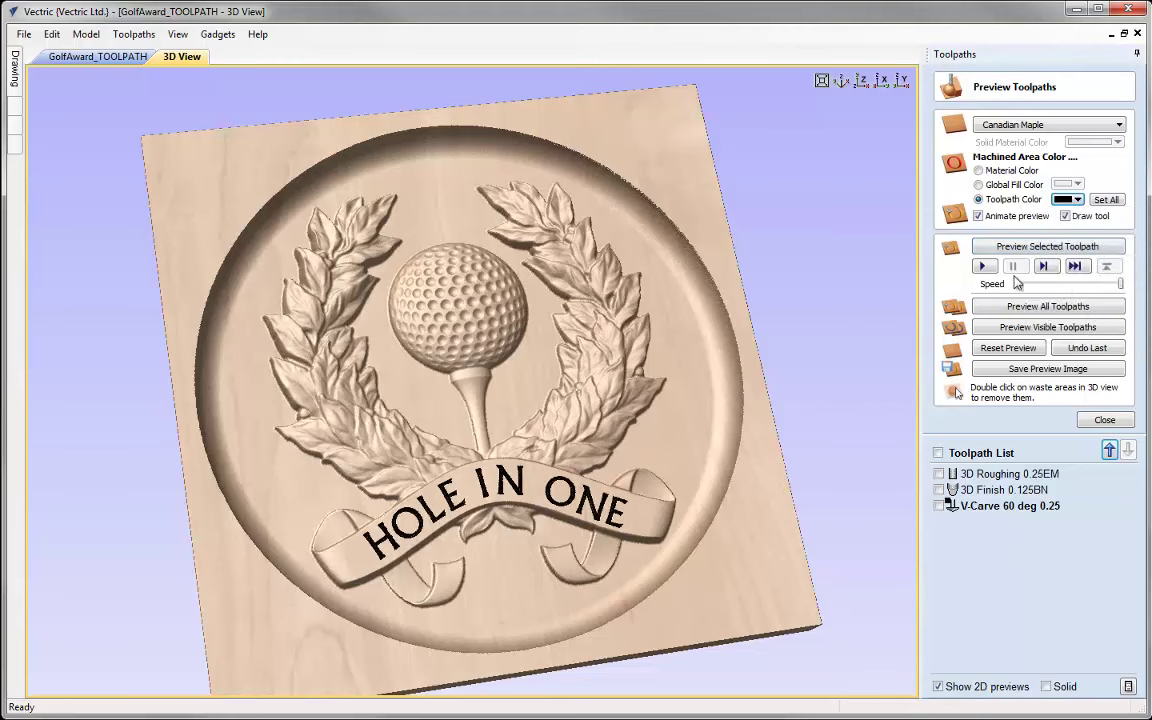
drag(461, 313, 530, 560)
drag(535, 674, 648, 640)
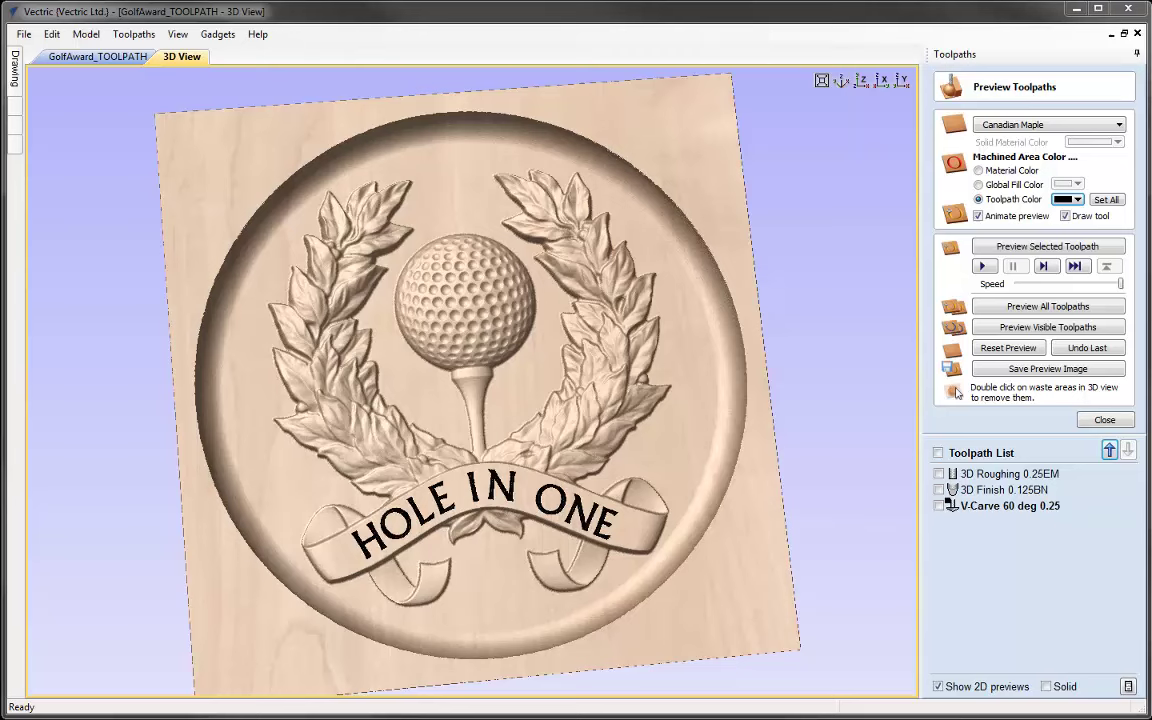
Step: Save the project as GolfAward_TOOLPATH.crv in the GolfAward_FILES folder, replacing the existing file
click(22, 33)
click(110, 122)
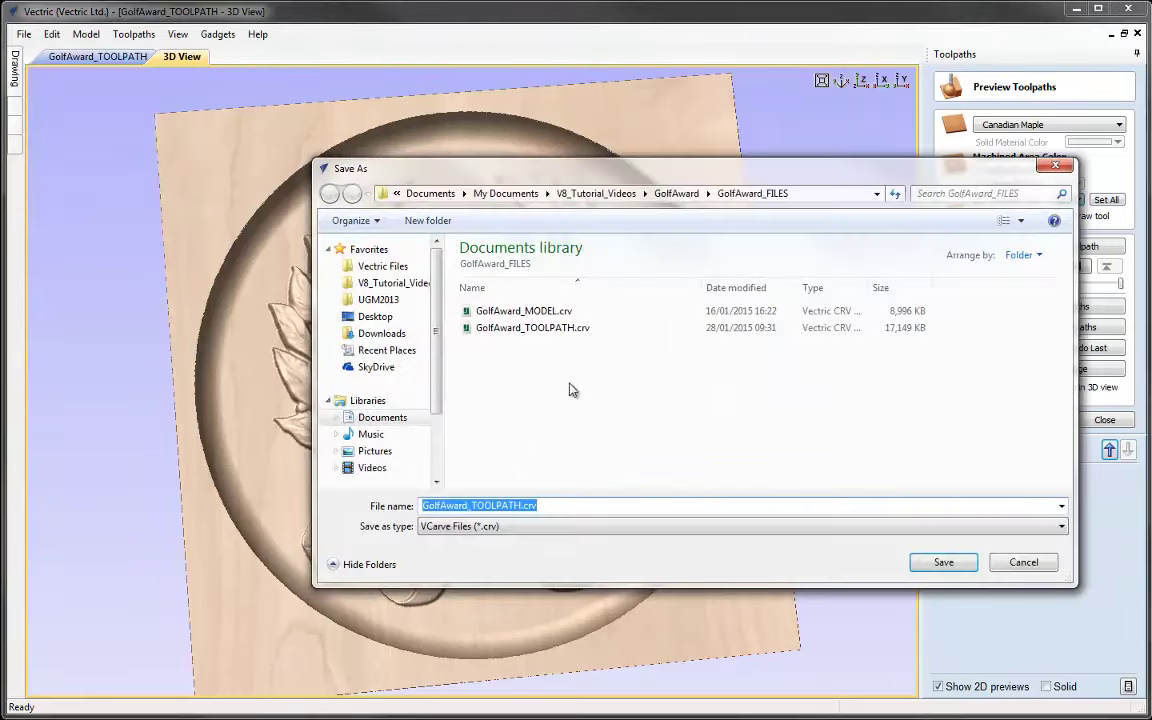
click(943, 562)
click(431, 301)
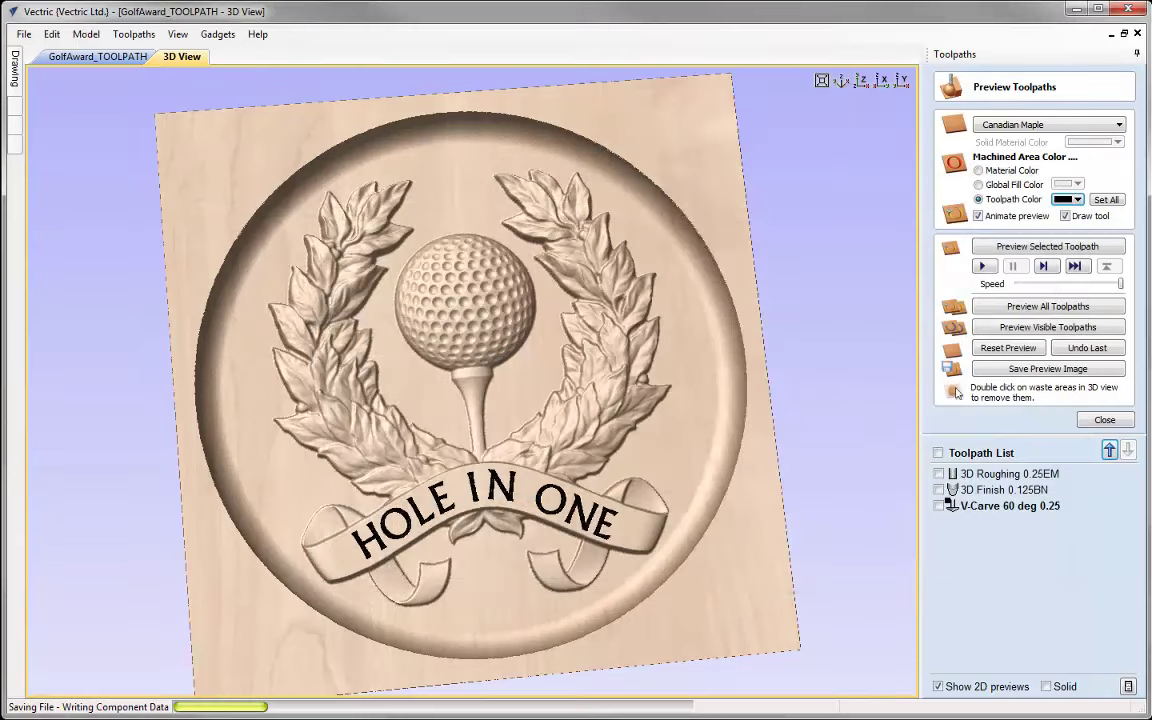